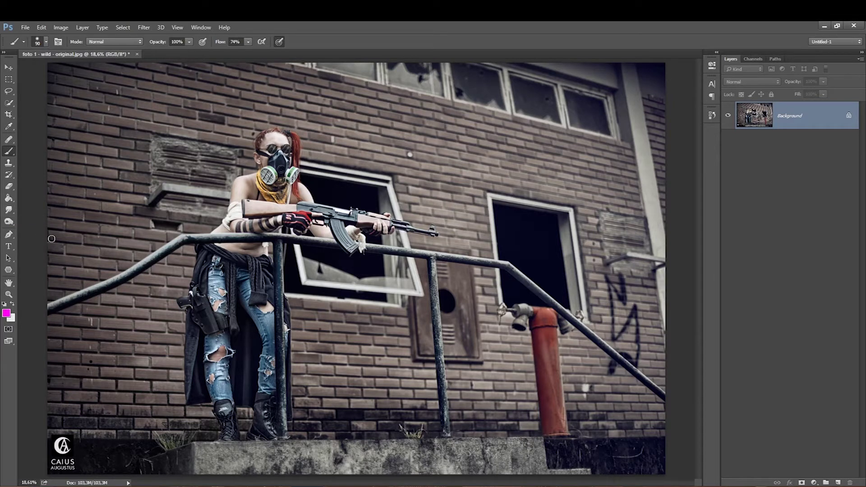
Paint a trial magenta stroke along the window edge with a 125 brush, then undo it
left_click(8, 235)
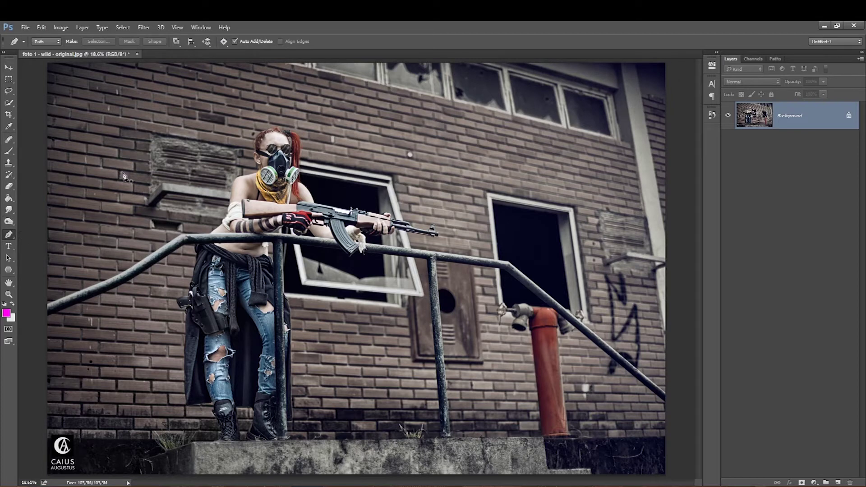
left_click(8, 151)
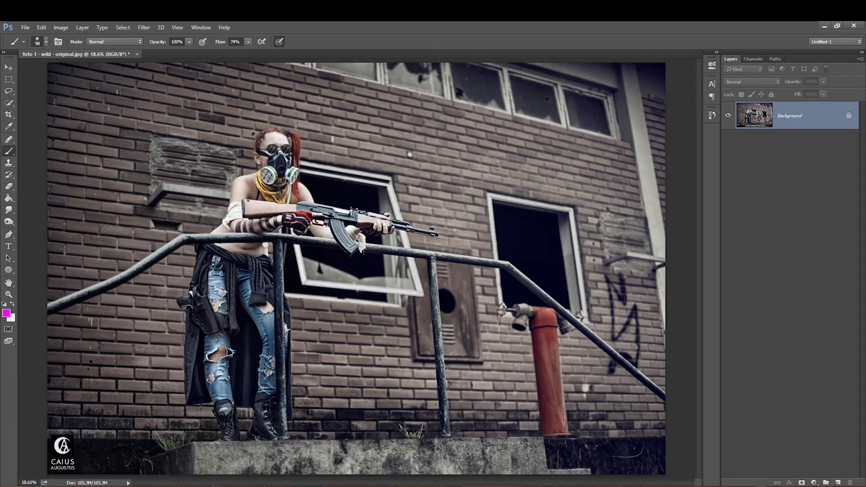
key("bracketright")
key("bracketright")
left_click_drag(496, 255, 490, 203)
key("bracketright")
key("bracketright")
key("bracketright")
key("ctrl+z")
Try a thinner 175 stroke on the window's left edge, undo it, and add empty Layer 1
key("bracketleft")
left_click_drag(496, 257, 490, 194)
key("ctrl+z")
left_click(838, 482)
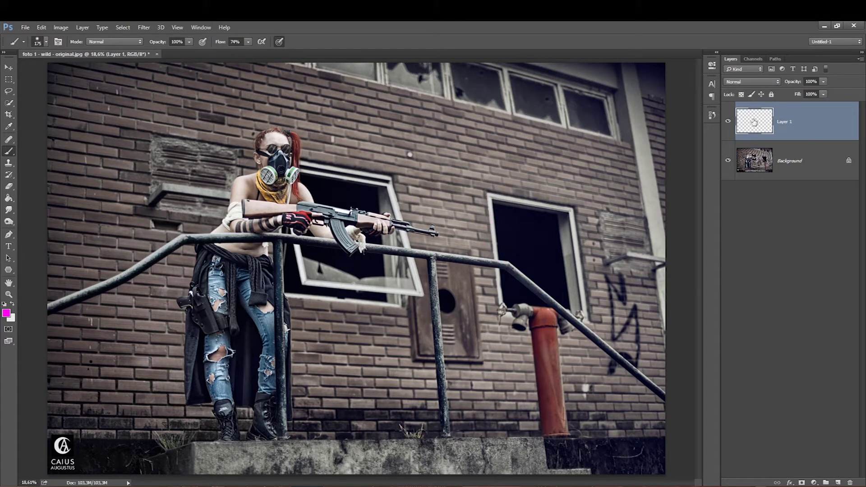
Draw a closed four-point Pen path around the right-hand window frame
left_click(8, 234)
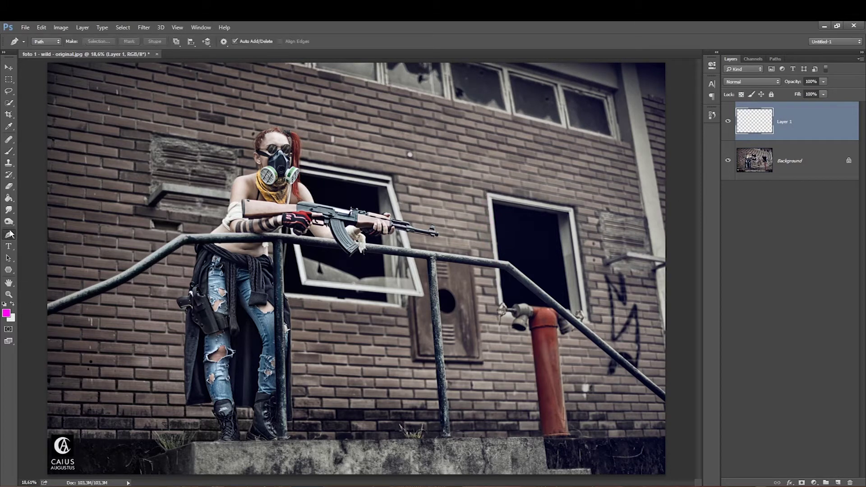
left_click(496, 259)
left_click(489, 194)
left_click(572, 208)
left_click(587, 312)
Stroke the window path in white on Layer 1, delete the work path, and hide Layer 1
right_click(496, 250)
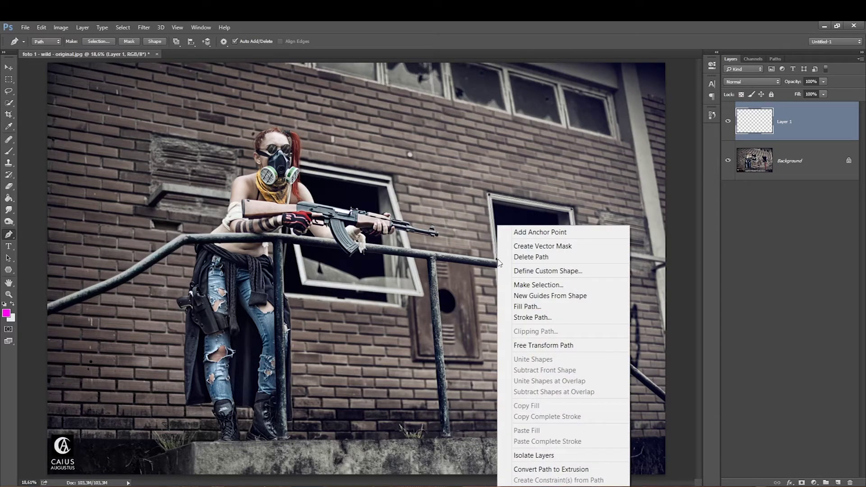
left_click(518, 318)
key("x")
key("Return")
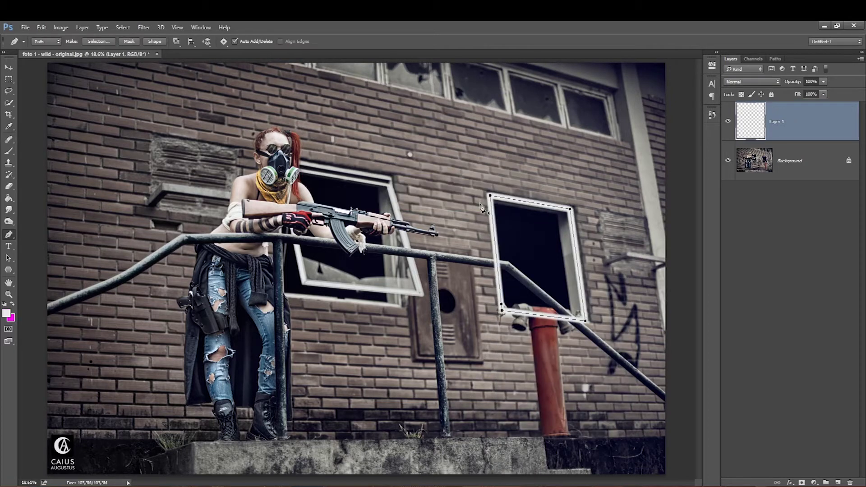
key("Return")
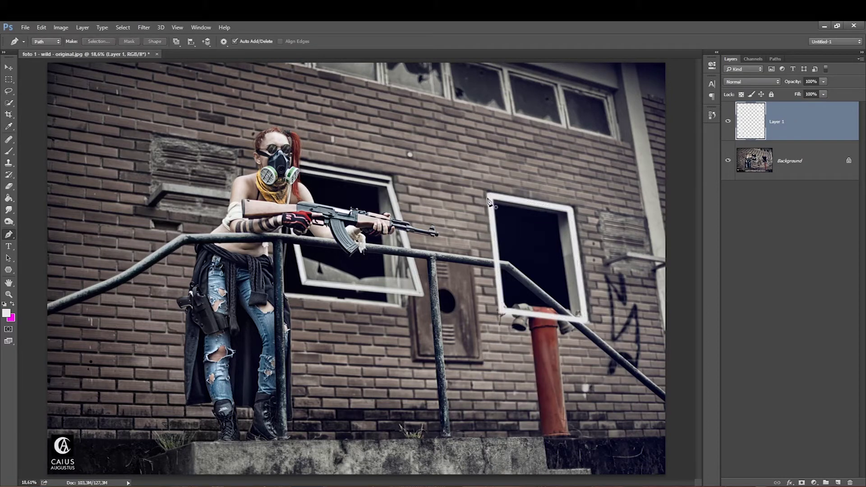
left_click(727, 121)
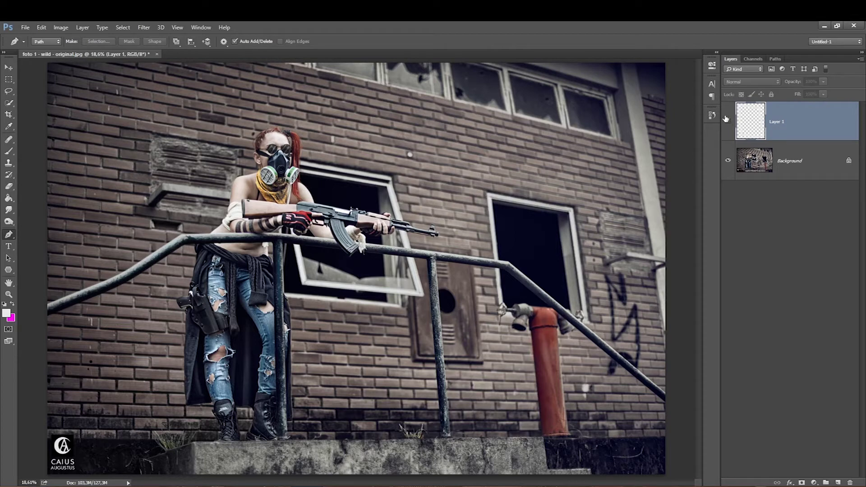
Show Layer 1 again and pick the Eraser, trying sizes between 150 and 250
left_click(727, 121)
left_click(8, 186)
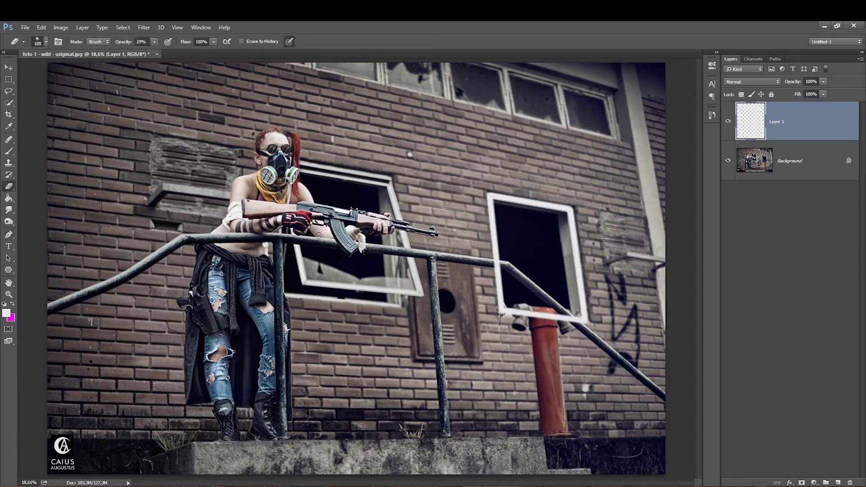
left_click(823, 82)
key("bracketright")
key("bracketright")
key("bracketright")
key("bracketleft")
key("bracketleft")
key("bracketleft")
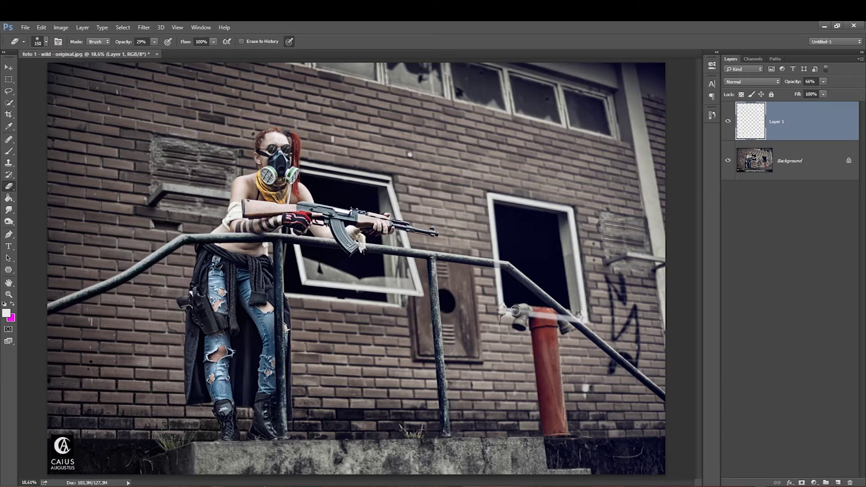
key("bracketright")
key("bracketright")
key("bracketright")
key("bracketleft")
Set the eraser to 100% opacity and size 100 after checking brush hardness
left_click_drag(154, 42, 197, 39)
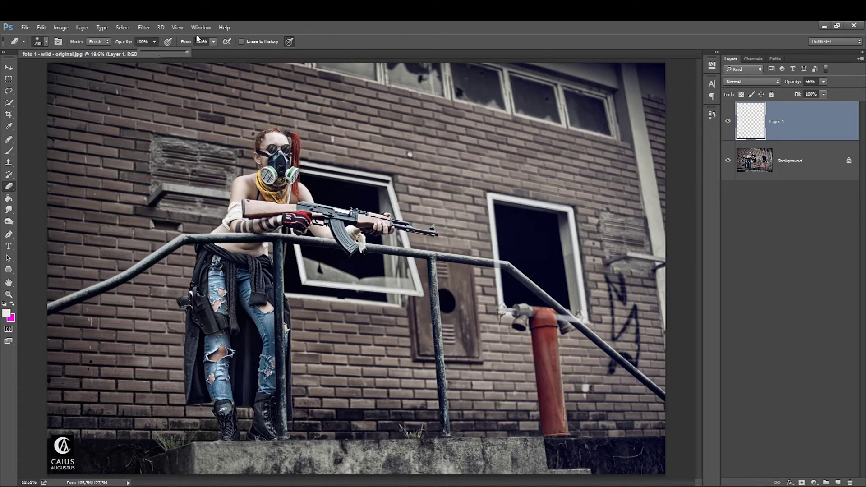
key("bracketleft")
right_click(542, 328)
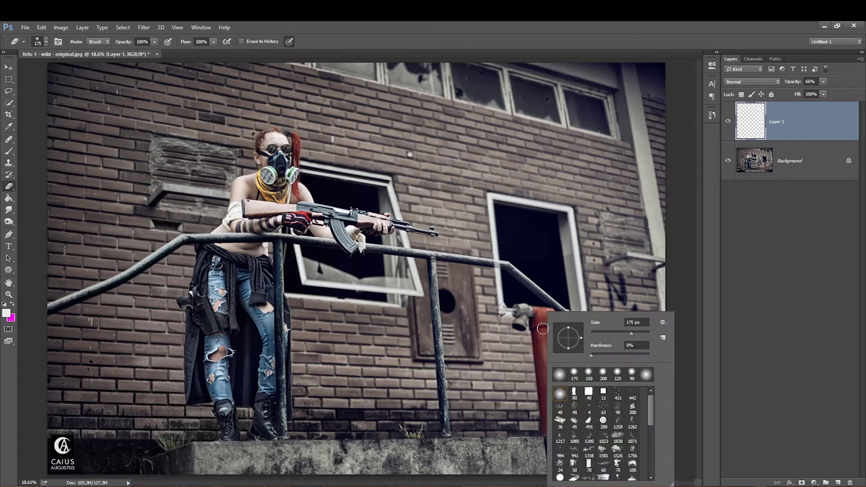
key("Return")
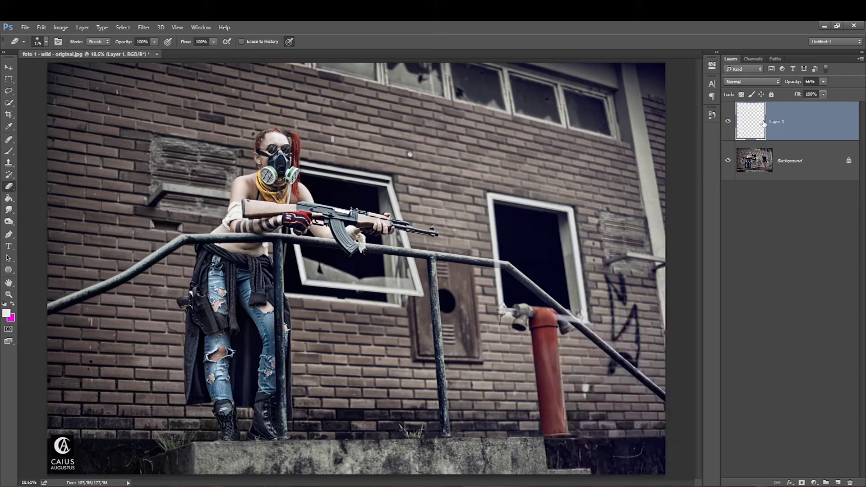
key("bracketleft")
key("bracketleft")
key("bracketleft")
Set Layer 1 opacity to 98% and add an Outer Glow layer effect
left_click_drag(822, 81, 838, 93)
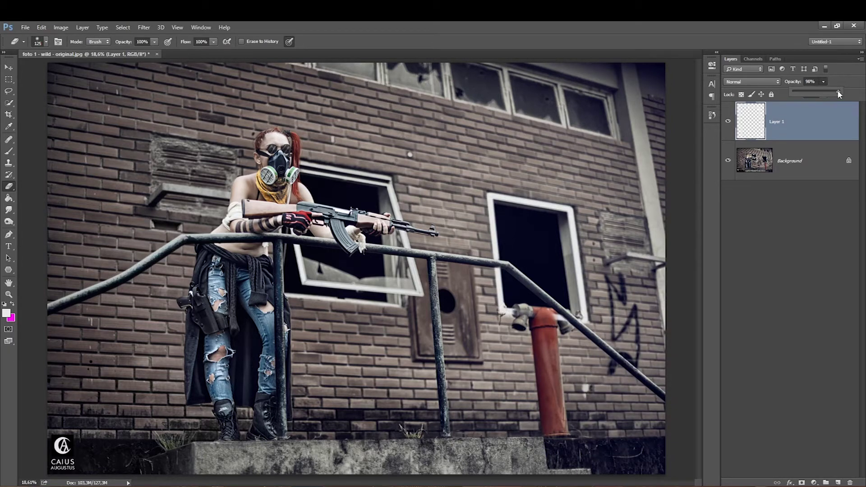
left_click(797, 131)
left_click(790, 482)
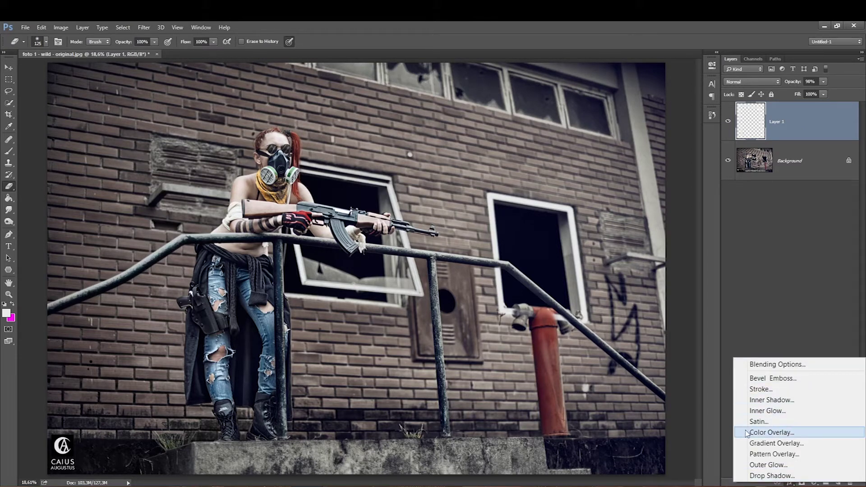
left_click(753, 465)
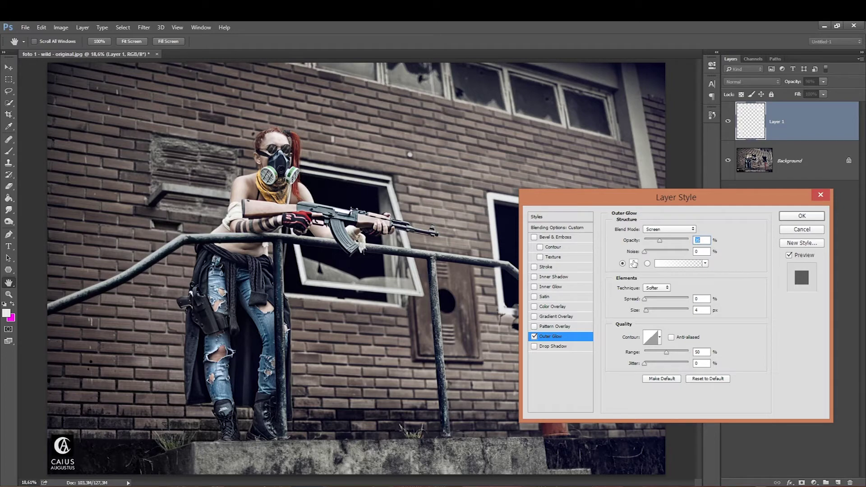
Set the Outer Glow colour to bright magenta and preview it on the window
left_click(634, 263)
left_click(442, 158)
left_click(397, 182)
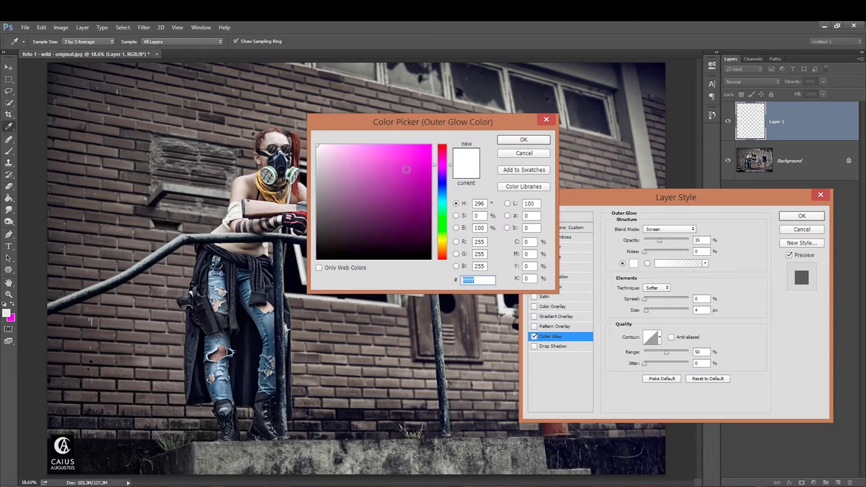
left_click(508, 141)
left_click_drag(547, 197, 114, 167)
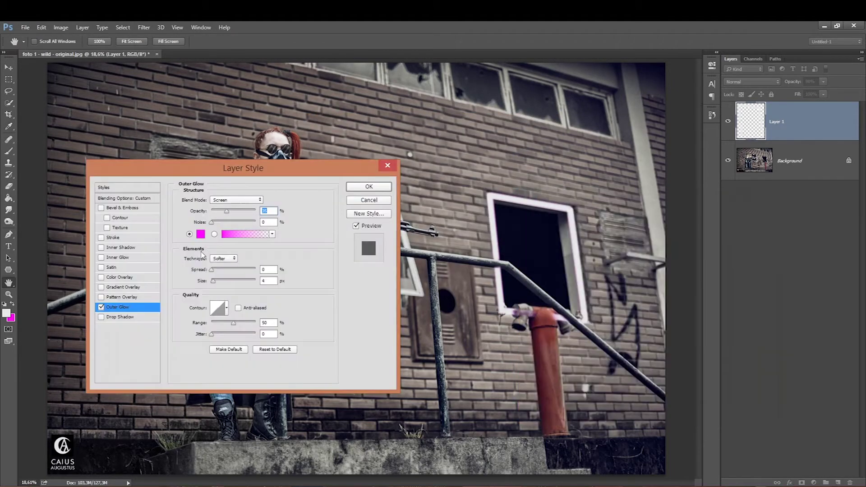
Give the glow Size 150 px, Spread 13%, Opacity 47%, apply it, and duplicate Layer 1
left_click_drag(214, 283, 240, 282)
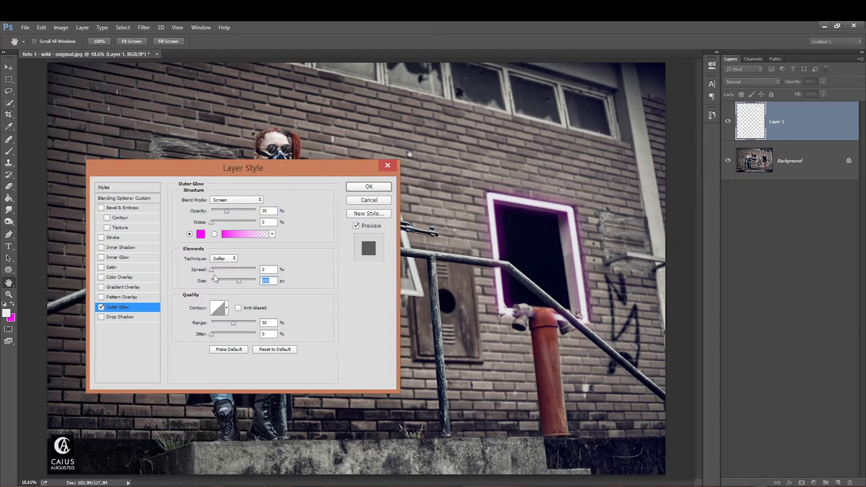
left_click_drag(212, 271, 218, 273)
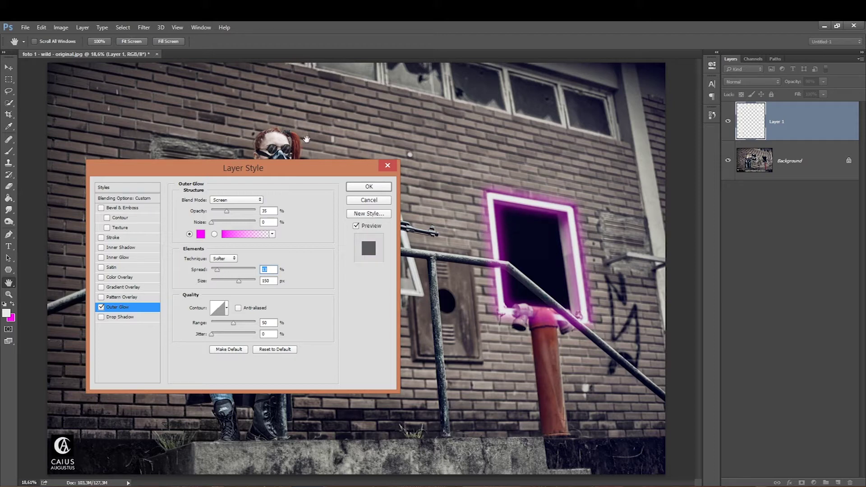
left_click_drag(226, 213, 231, 217)
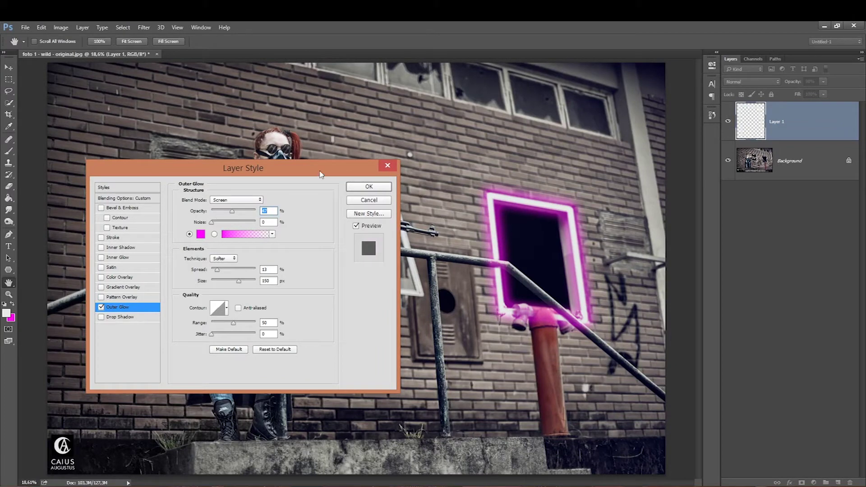
key("Tab")
mouse_move(212, 223)
left_mouse_down()
mouse_move(247, 223)
mouse_move(207, 222)
left_mouse_up()
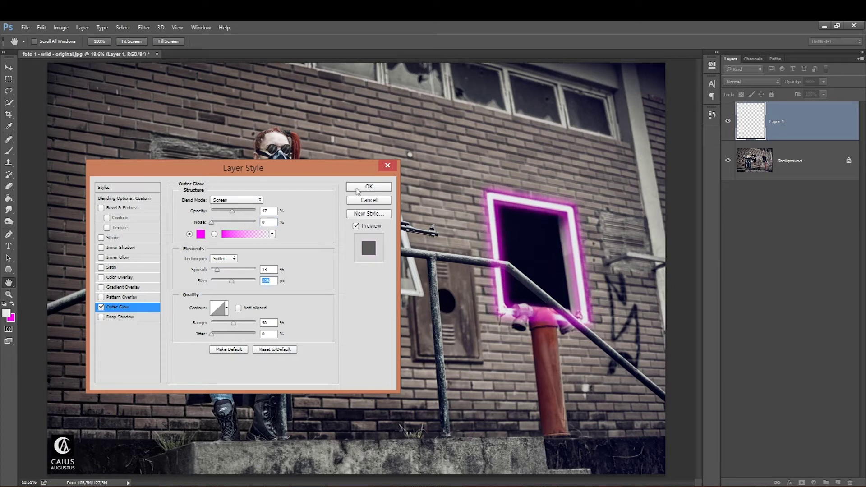
key("Return")
key("e")
key("ctrl+j")
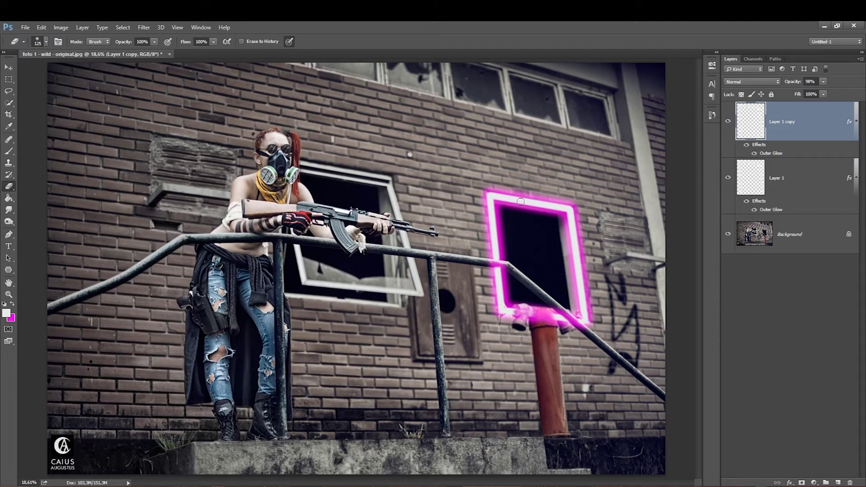
Duplicate the glow layer twice more, merge the copies into Layer 1 copy 3, and keep it visible
key("ctrl+j")
key("ctrl+j")
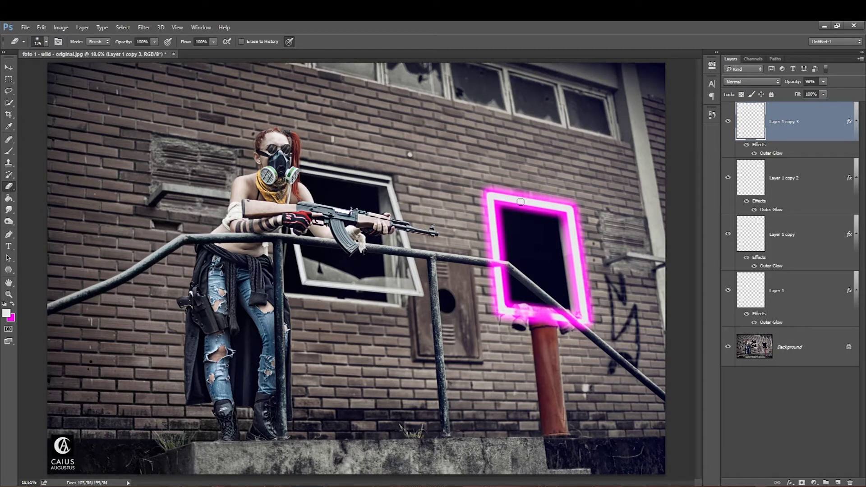
left_click(814, 243, "shift")
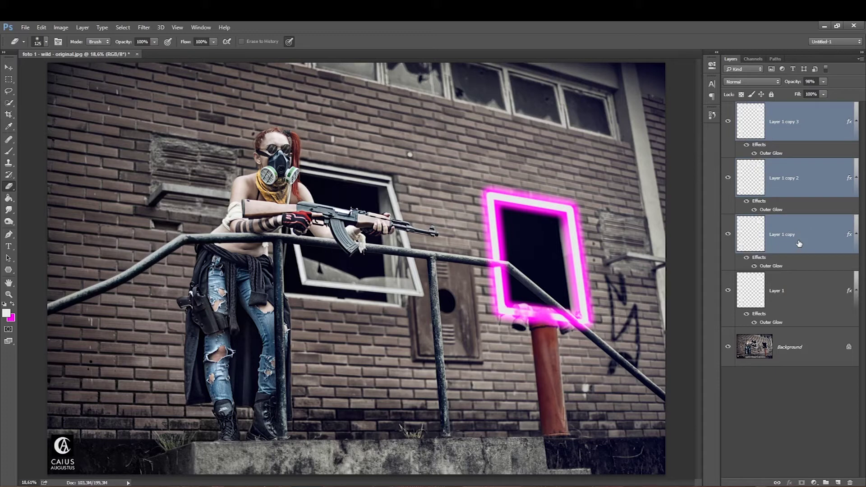
key("ctrl+e")
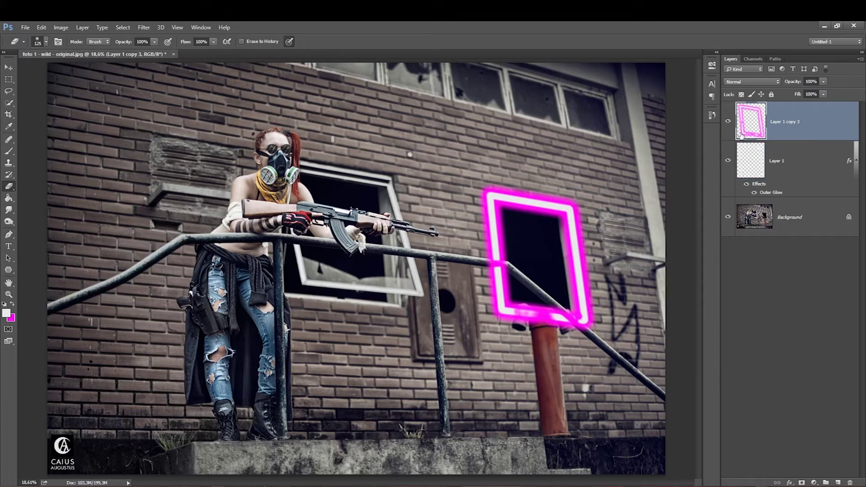
left_click(728, 121)
left_click(727, 121)
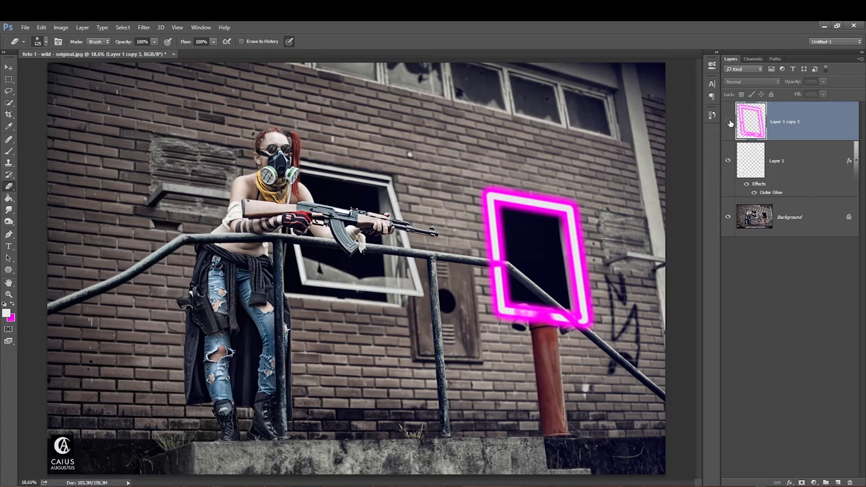
left_click(727, 121)
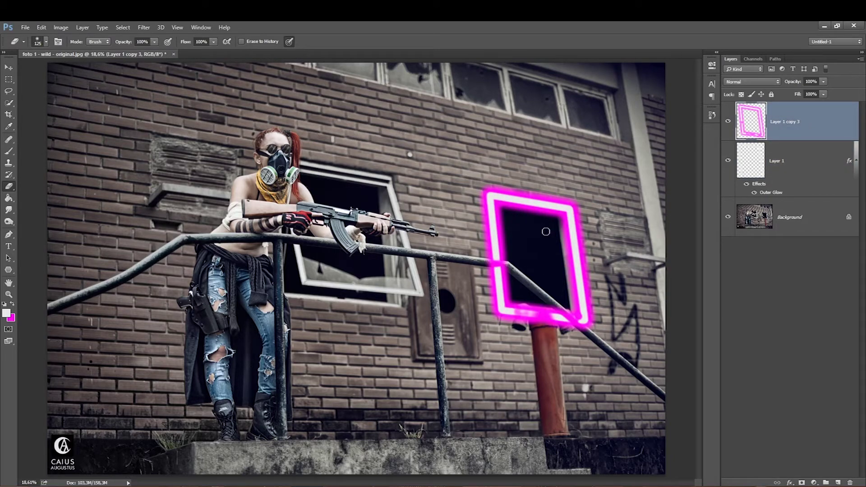
Soften the merged frame layer with a Gaussian Blur
left_click(143, 27)
mouse_move(150, 152)
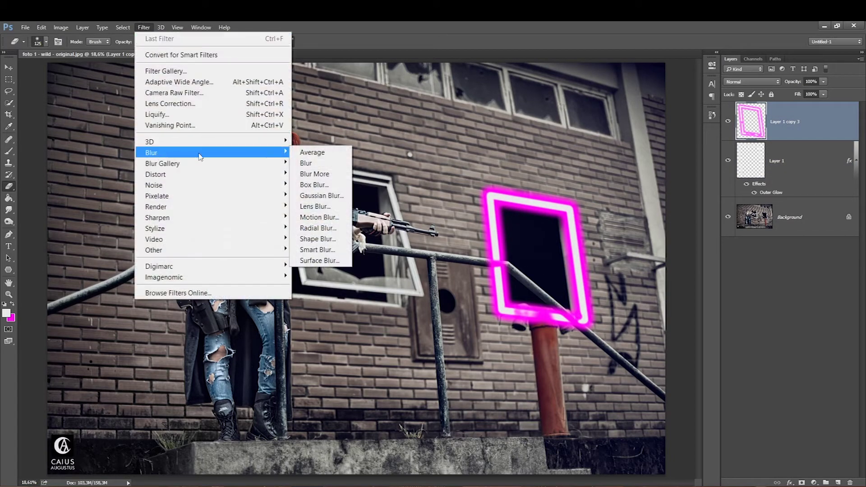
left_click(305, 199)
left_click_drag(612, 321, 625, 323)
key("Return")
key("e")
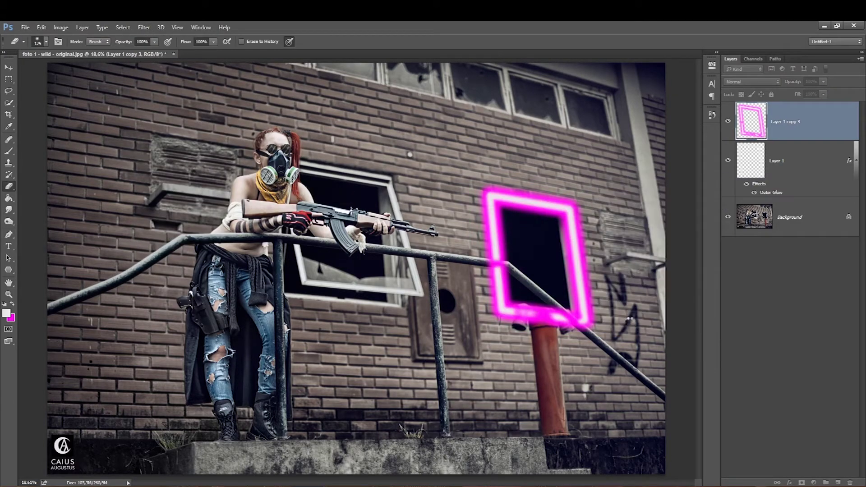
Set the blurred frame copy to Screen blend mode at 40% opacity
left_click(733, 82)
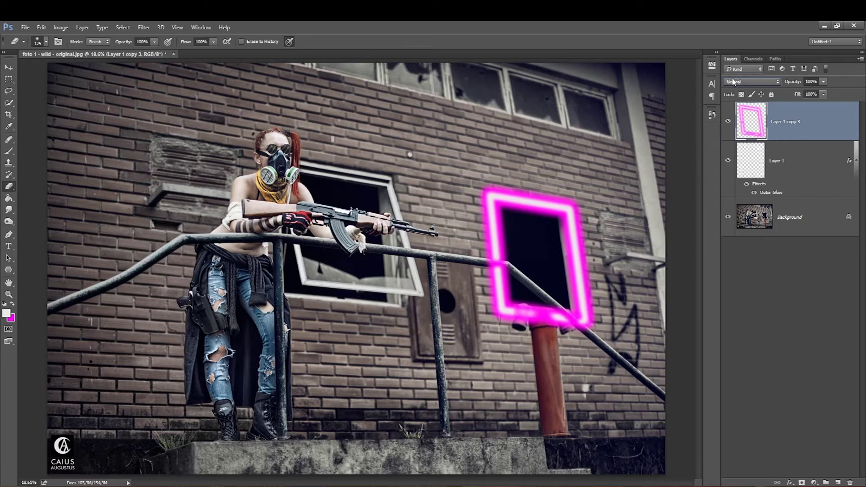
left_click(733, 82)
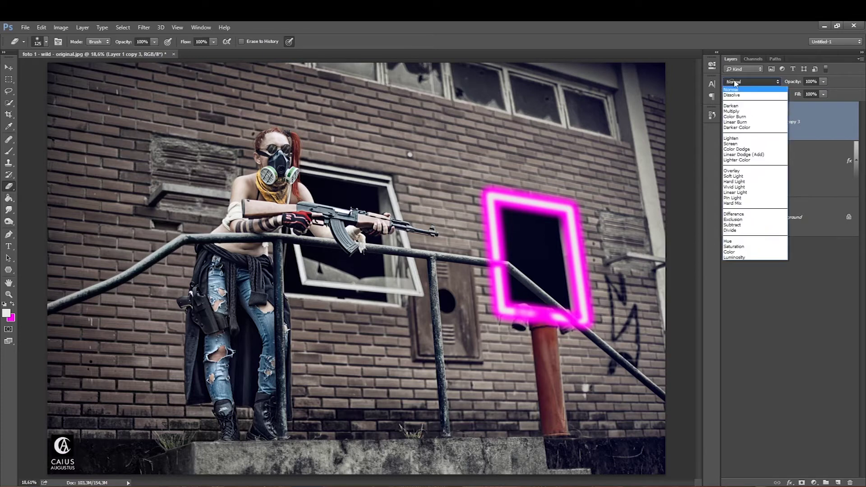
left_click(729, 176)
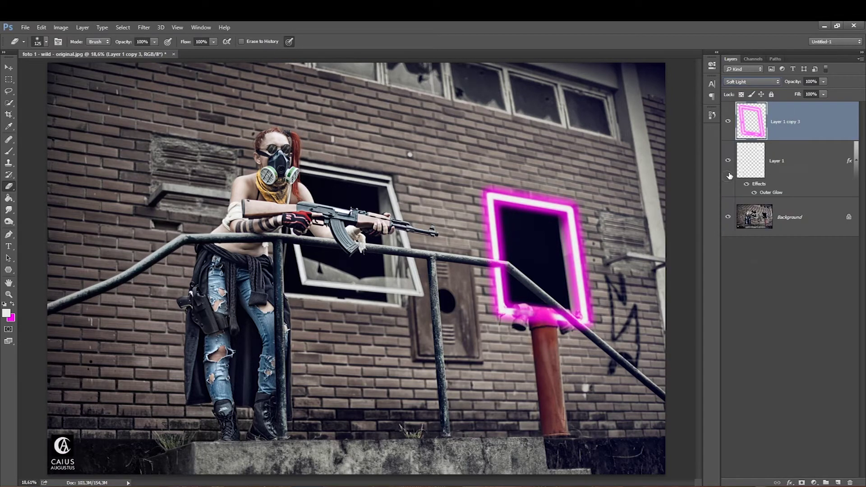
left_click(726, 122)
left_click(739, 84)
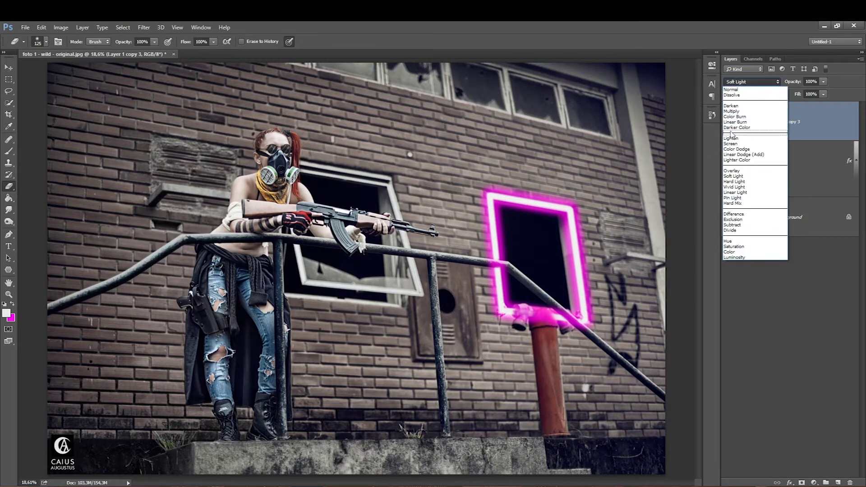
left_click(730, 144)
left_click(824, 81)
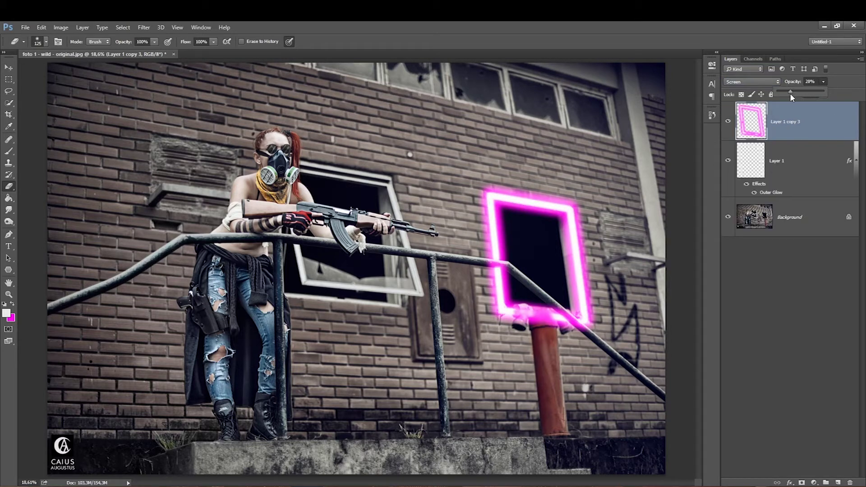
left_click_drag(790, 93, 796, 93)
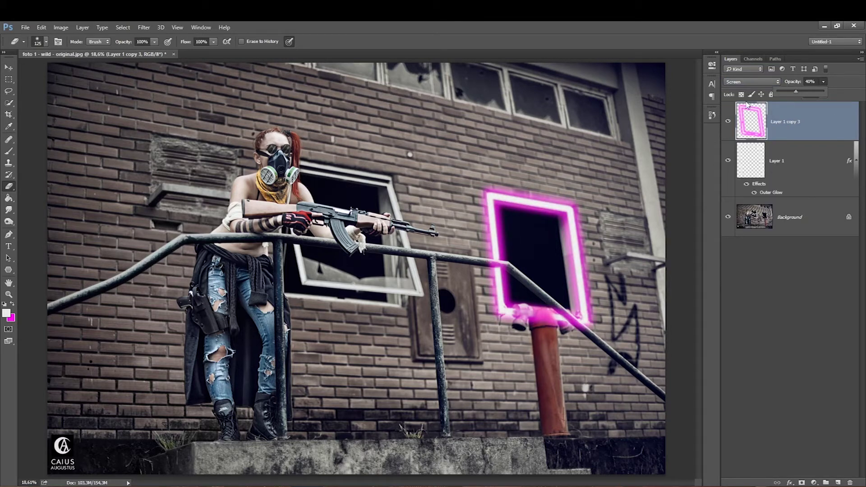
Add a Soft Light duplicate, set Layer 1 to 55% opacity, and add a new empty layer
key("ctrl+j")
left_click(734, 83)
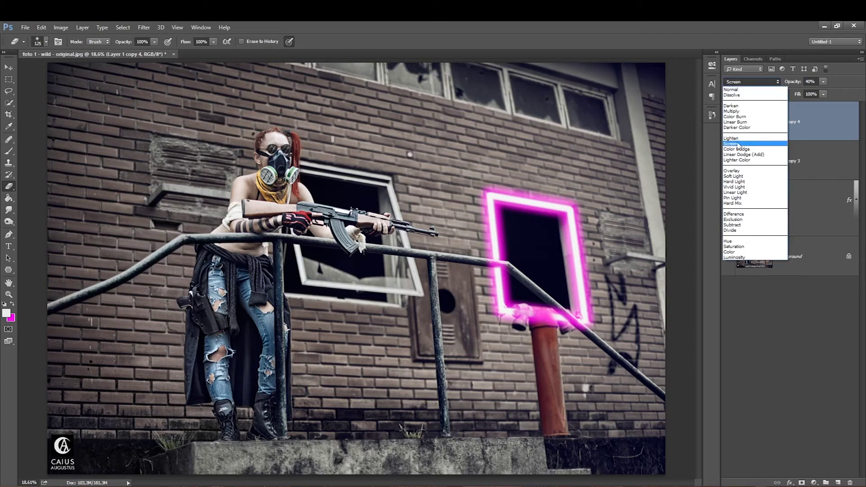
left_click(730, 170)
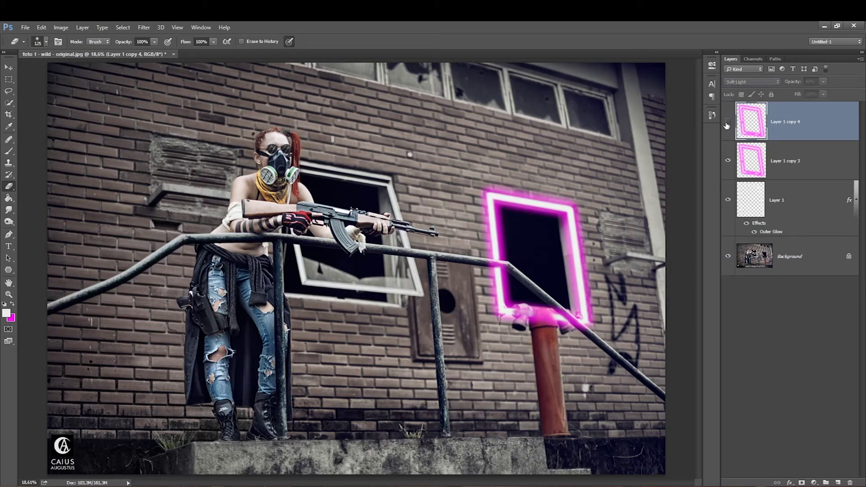
left_click(783, 170)
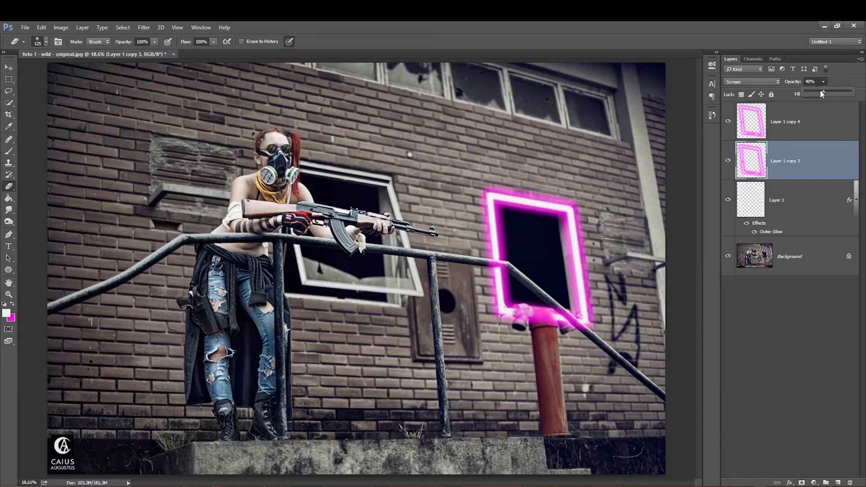
key("alt+bracketleft")
left_click(823, 81)
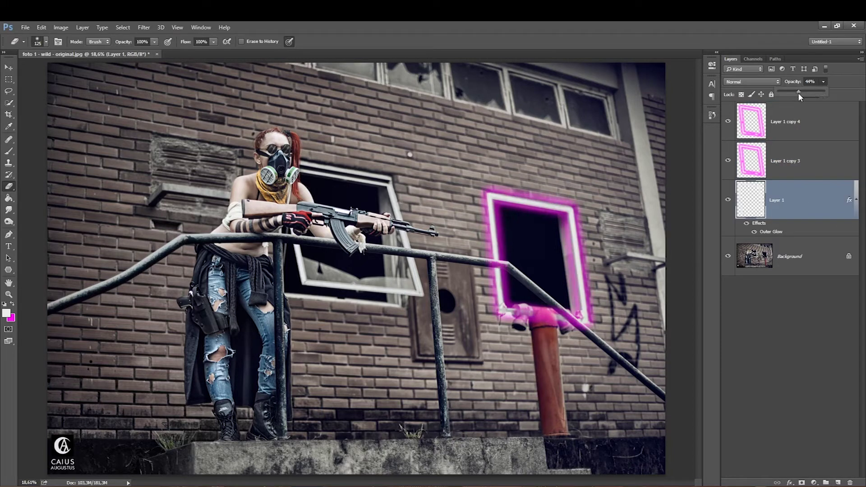
left_click_drag(798, 93, 803, 93)
left_click(837, 483)
Move Layer 2 to the top of the stack and set magenta as the brush colour
left_click_drag(751, 200, 748, 129)
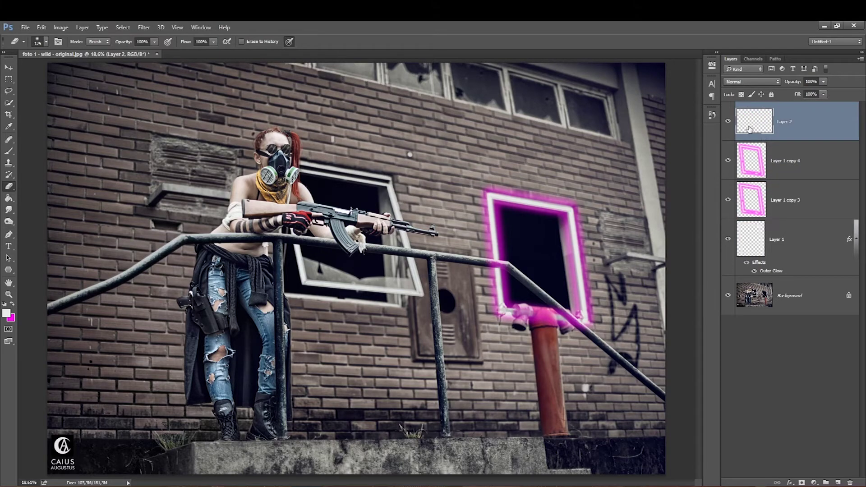
left_click(12, 304)
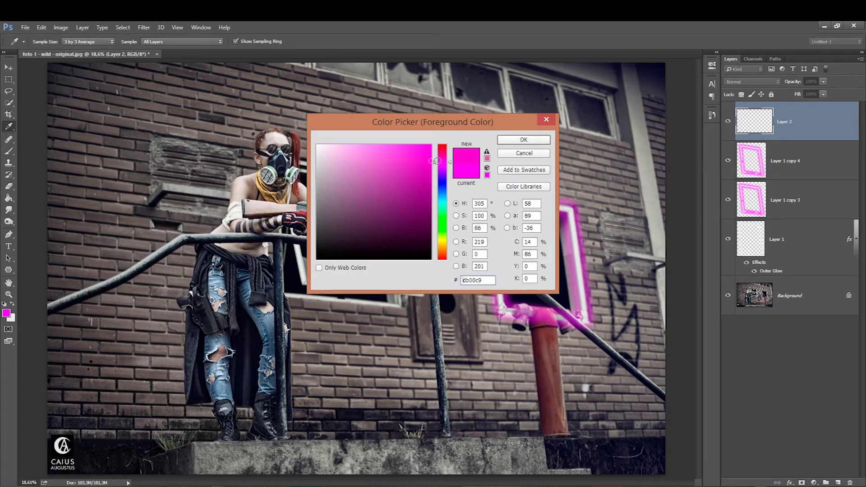
key("Return")
key("b")
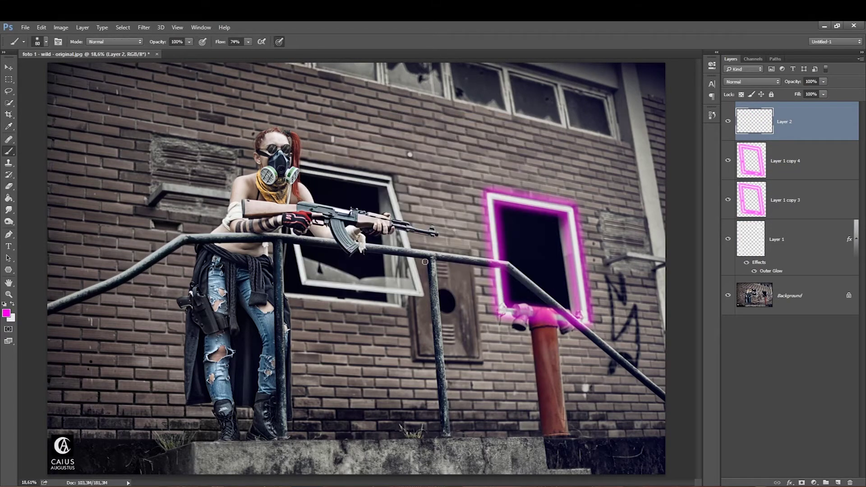
right_click(517, 264)
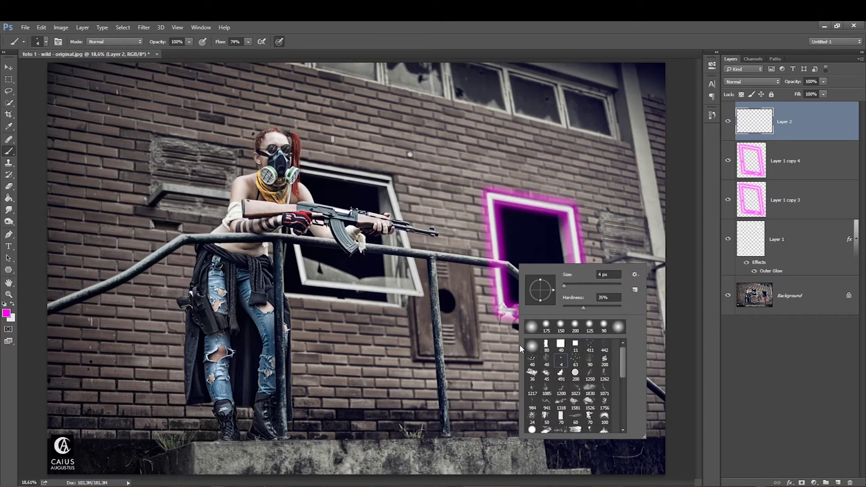
key("Escape")
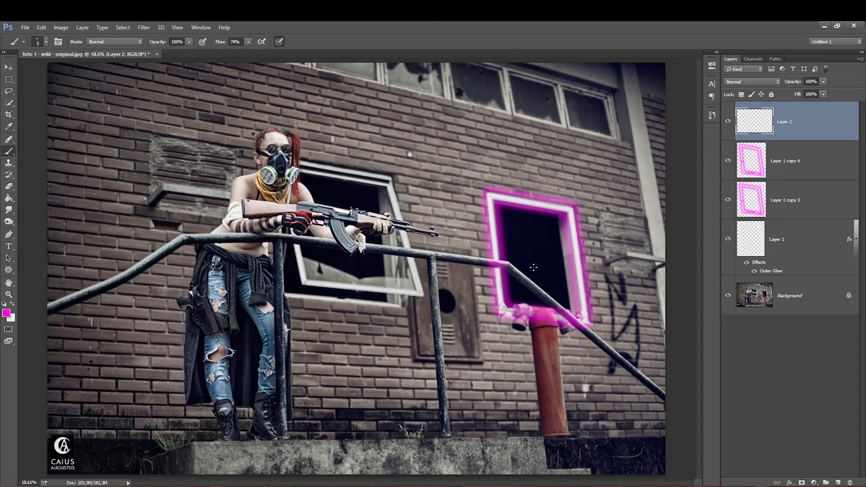
Paint magenta haze around the window with an 800–1200 px soft brush at 29% opacity
key("bracketright")
key("bracketright")
key("bracketright")
left_click_drag(189, 42, 157, 54)
key("bracketright")
key("bracketright")
key("bracketright")
mouse_move(571, 210)
left_mouse_down()
mouse_move(570, 199)
mouse_move(496, 203)
left_mouse_up()
key("bracketright")
key("bracketright")
key("bracketright")
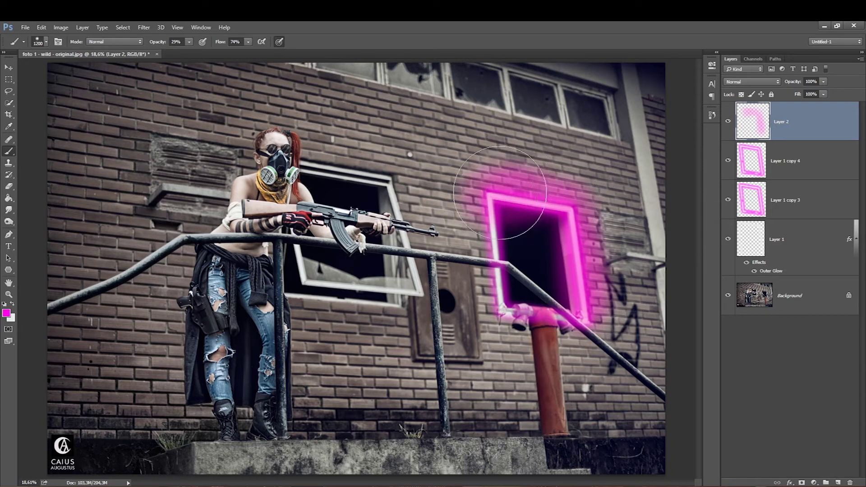
key("bracketleft")
key("bracketleft")
key("bracketleft")
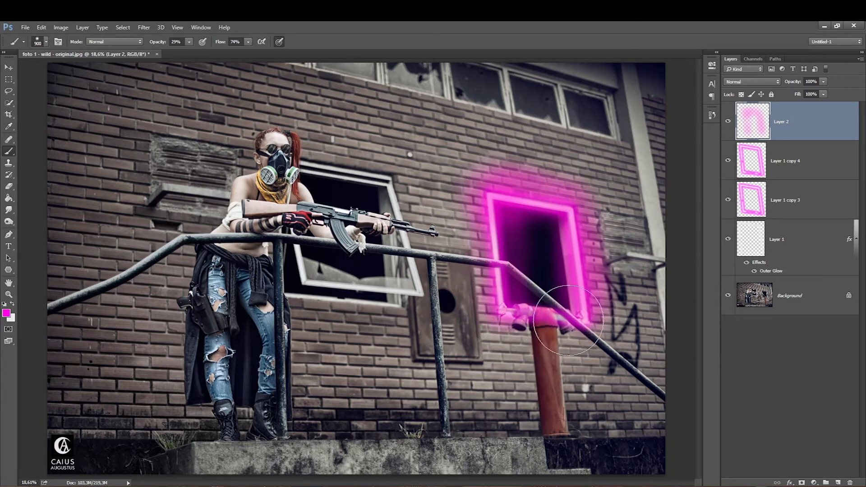
Blend the magenta haze layer in Soft Light and compare it hidden and shown
left_click(748, 82)
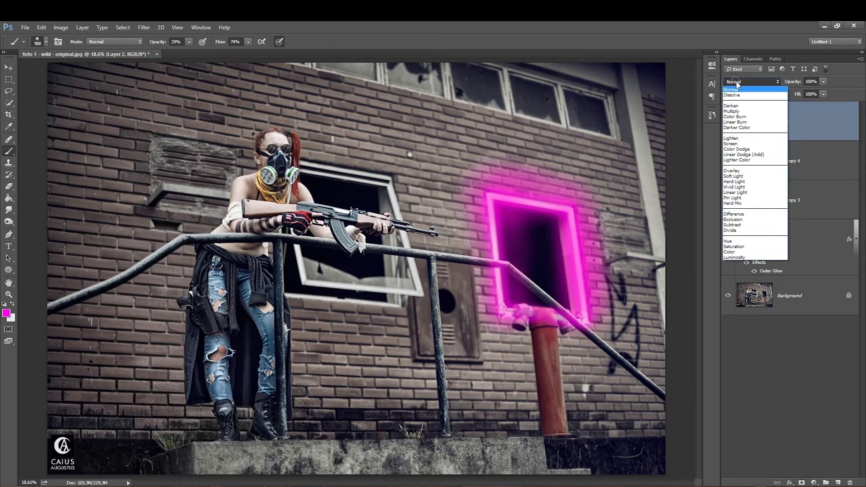
left_click(731, 170)
key("Down")
left_click(728, 121)
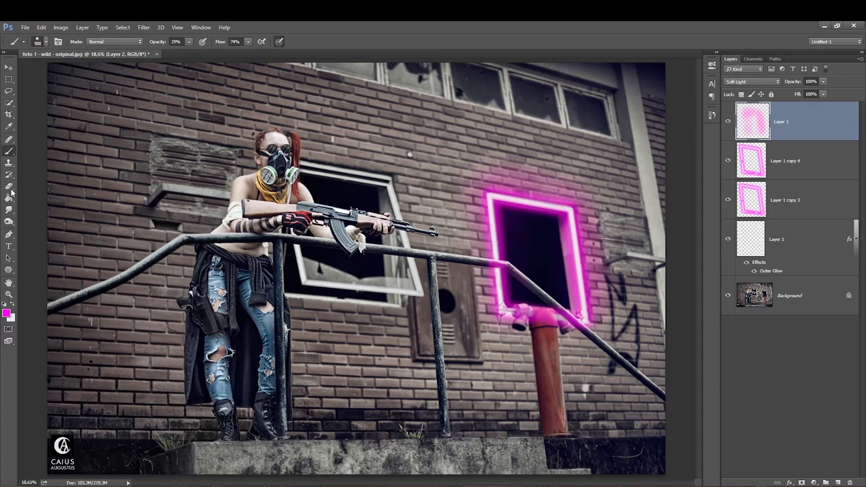
left_click(8, 186)
Darken the Background photo with Brightness/Contrast at −41 brightness and lower contrast
key("bracketleft")
key("bracketleft")
key("bracketleft")
left_click(785, 293)
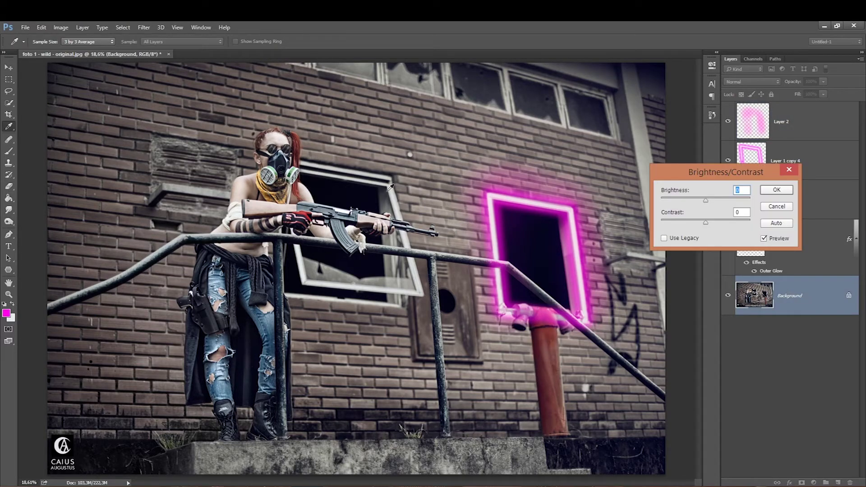
mouse_move(706, 197)
left_mouse_down()
mouse_move(693, 199)
mouse_move(734, 223)
left_mouse_up()
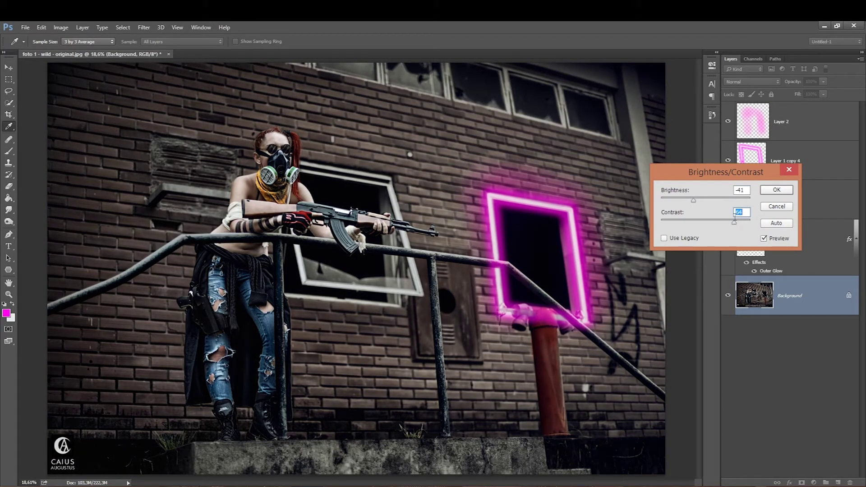
left_click_drag(728, 225, 722, 225)
key("Return")
Place the neon WELCOME text into the photo and start Free Transform on it
key("e")
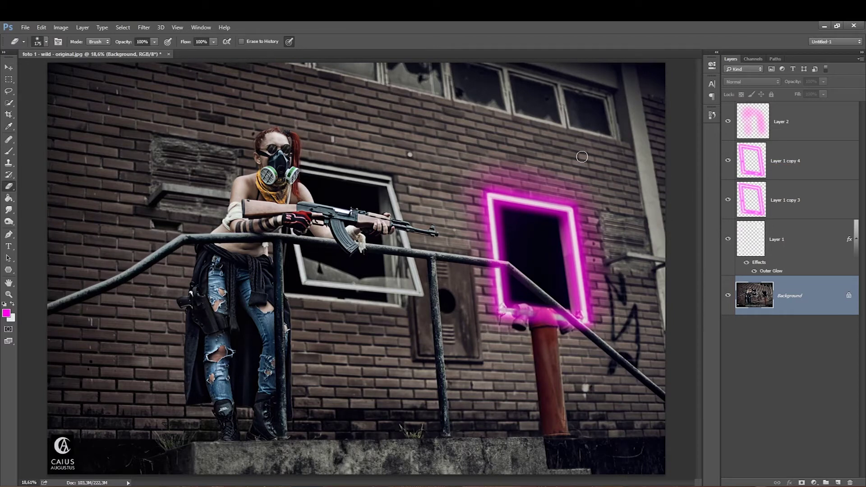
left_click(790, 128)
key("ctrl+t")
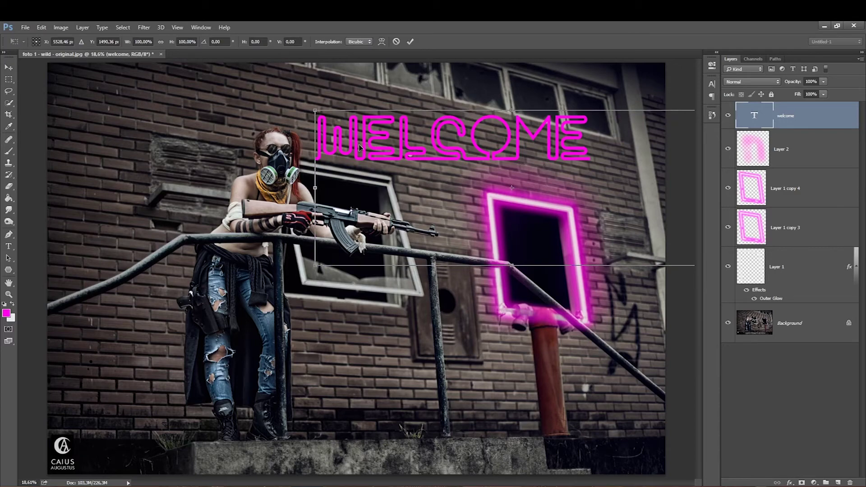
Skew the WELCOME text in perspective to follow the brick wall
key("ctrl+minus")
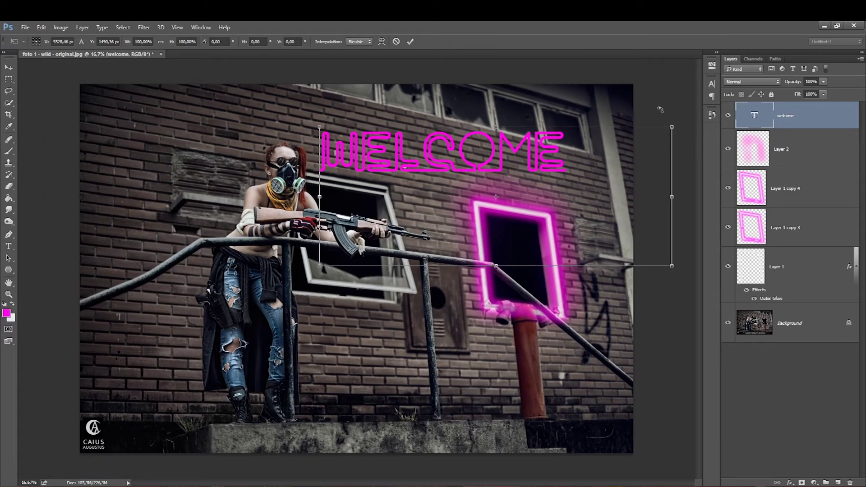
left_click_drag(673, 125, 639, 160)
left_click_drag(319, 128, 321, 104)
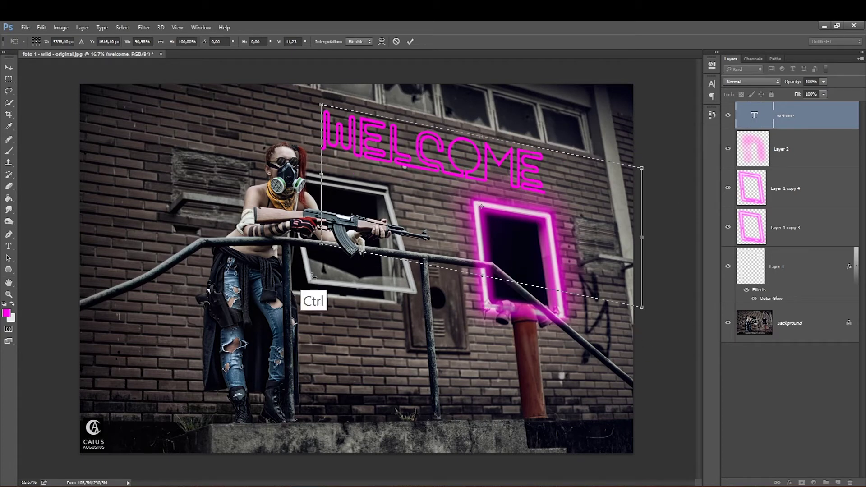
left_click_drag(321, 237, 317, 245)
left_click_drag(318, 113, 327, 114)
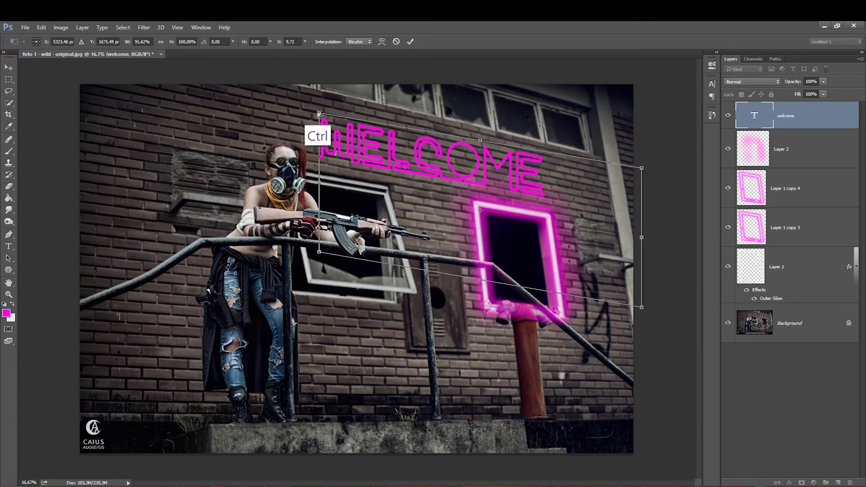
key("Return")
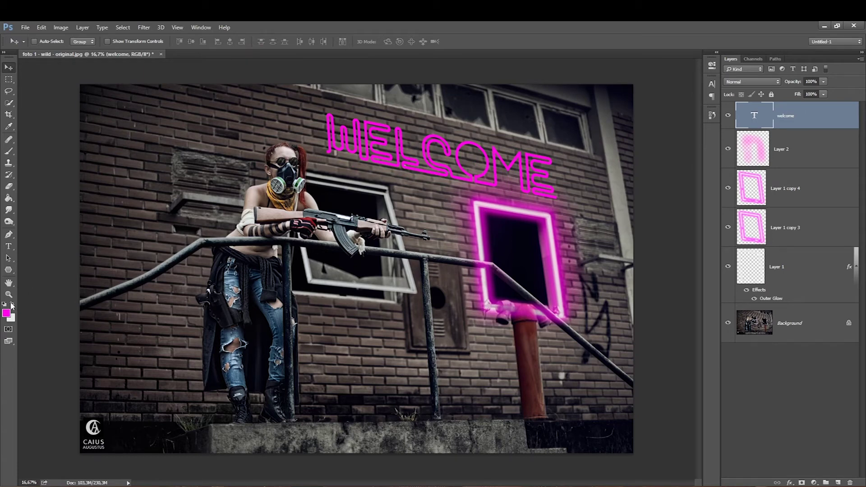
Fill the WELCOME text white and duplicate the layer as welcome copy
double_click(336, 135)
left_click(12, 304)
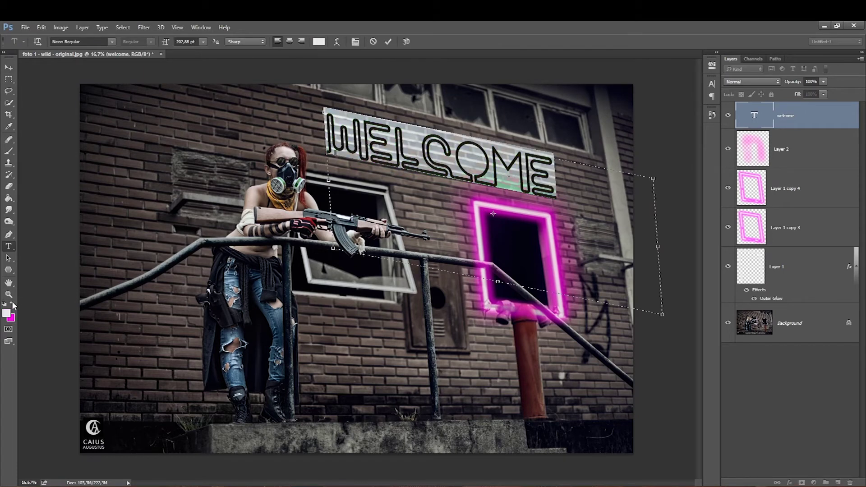
key("ctrl+Return")
key("m")
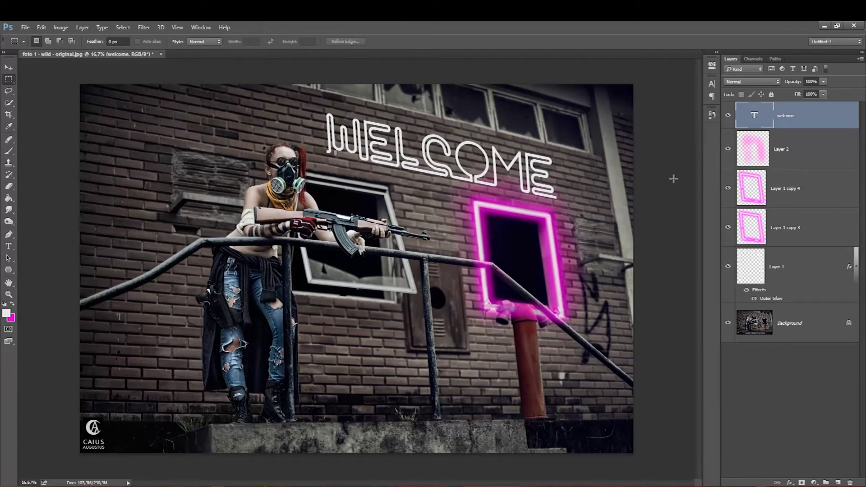
key("ctrl+j")
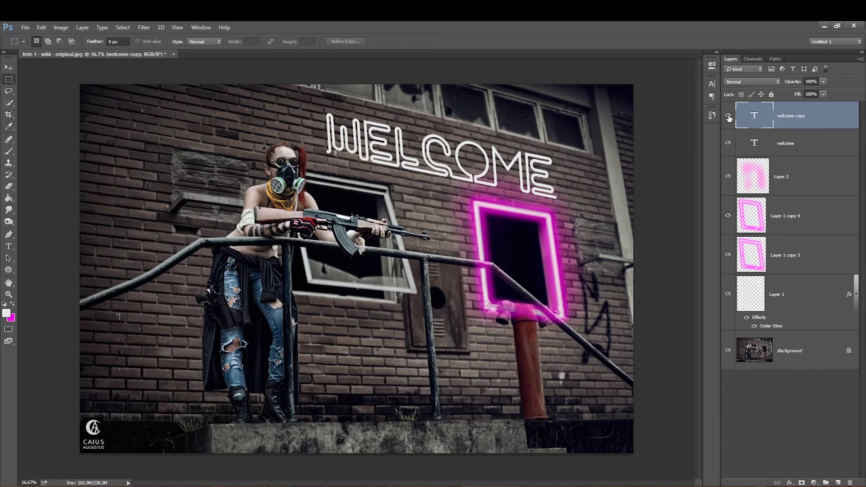
Recolour the original welcome layer's text magenta beneath the hidden white copy
left_click(727, 117)
left_click(793, 143)
left_click(8, 246)
left_click(12, 304)
double_click(549, 177)
key("ctrl+Return")
left_click(8, 67)
left_click(727, 116)
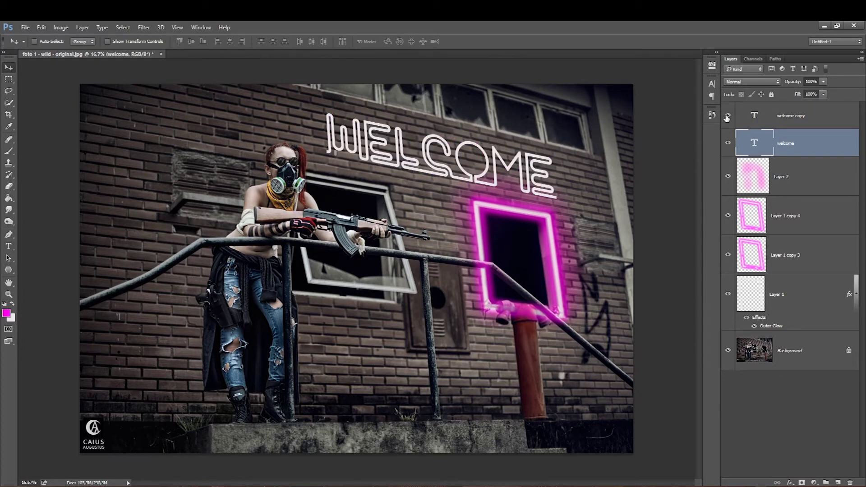
Offset the magenta welcome layer slightly left and down, then select welcome copy
key("ctrl+t")
key("Left")
key("Left")
key("Left")
key("Down")
key("Down")
key("Down")
key("Return")
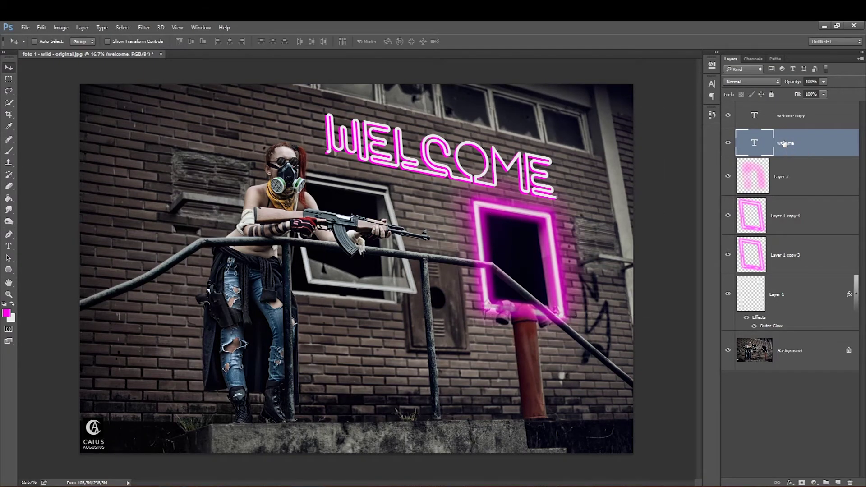
left_click(786, 118)
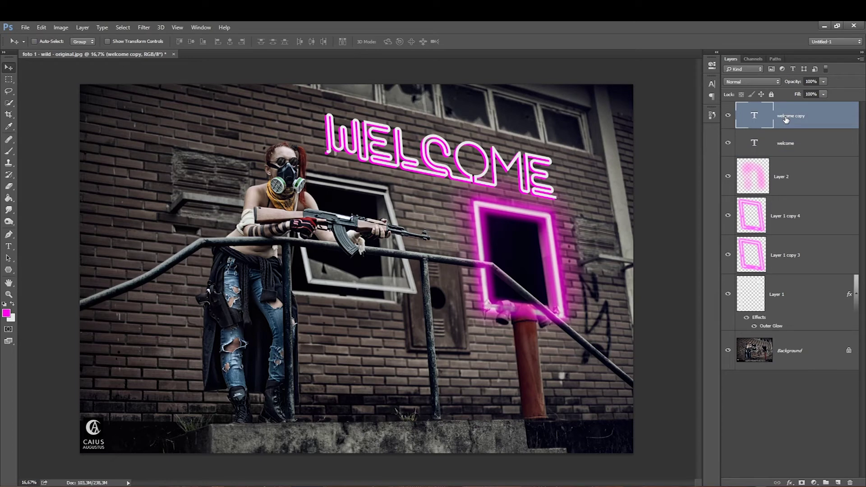
left_click(790, 483)
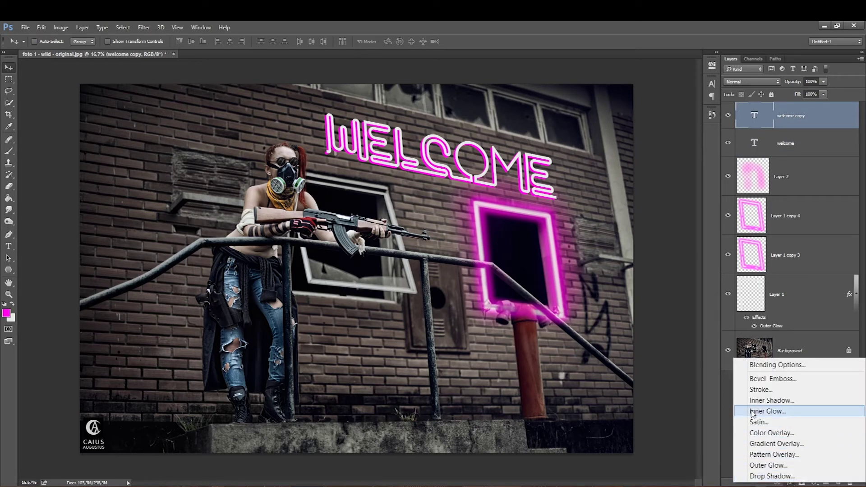
Give welcome copy a b400ff Outer Glow (size 250, spread 12, opacity 75) and add empty Layer 3
left_click(768, 465)
left_click(201, 234)
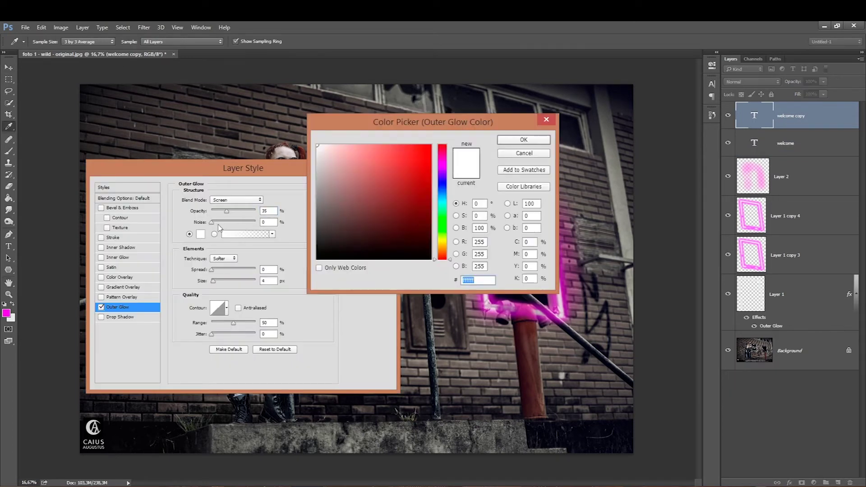
type("b400ff")
key("Return")
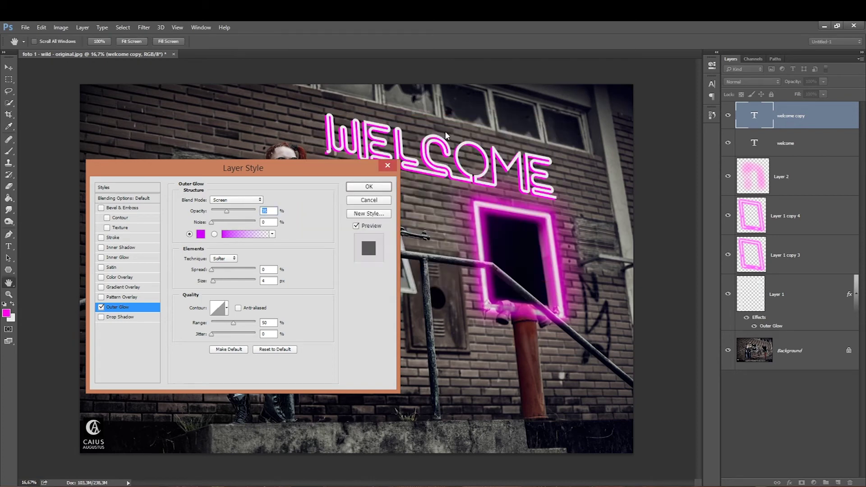
mouse_move(214, 281)
left_mouse_down()
mouse_move(252, 279)
mouse_move(216, 270)
left_mouse_up()
type("250")
mouse_move(226, 211)
left_mouse_down()
mouse_move(243, 211)
mouse_move(236, 214)
left_mouse_up()
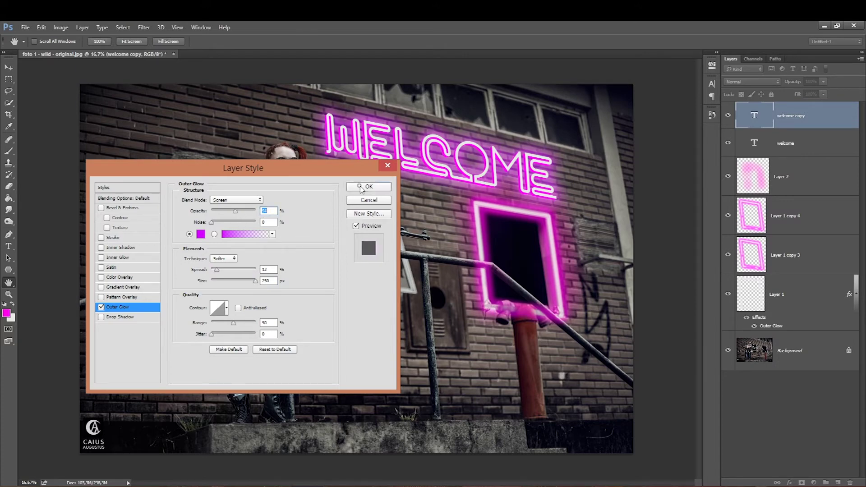
left_click(361, 187)
left_click(838, 482)
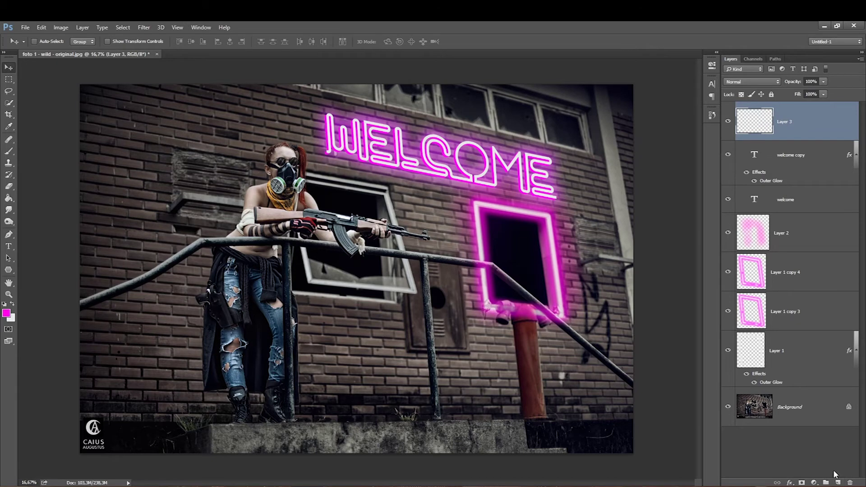
Paint a soft magenta wash across WELCOME and the upper wall on Layer 3
key("b")
left_click_drag(329, 144, 555, 175)
left_click_drag(299, 116, 483, 135)
key("bracketright")
key("bracketright")
key("bracketright")
key("bracketleft")
key("bracketleft")
Set Layer 3's blend mode to Soft Light and select the welcome copy layer
left_click(752, 81)
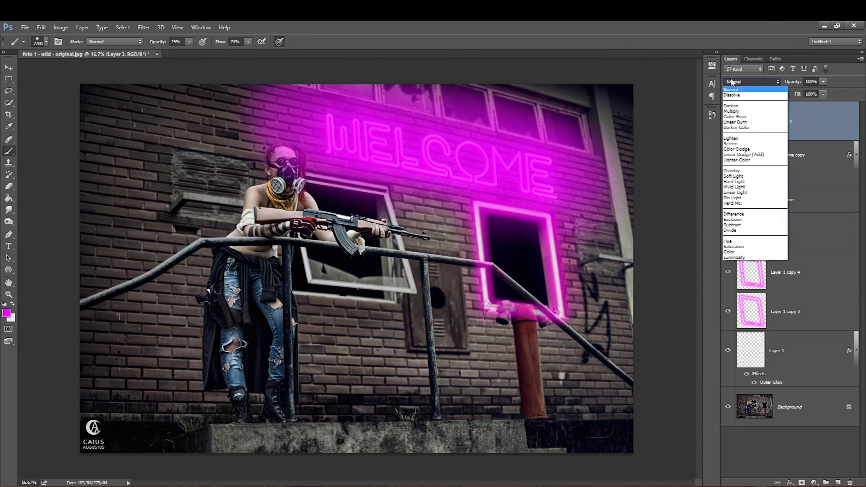
left_click(734, 170)
key("Down")
key("Down")
key("Up")
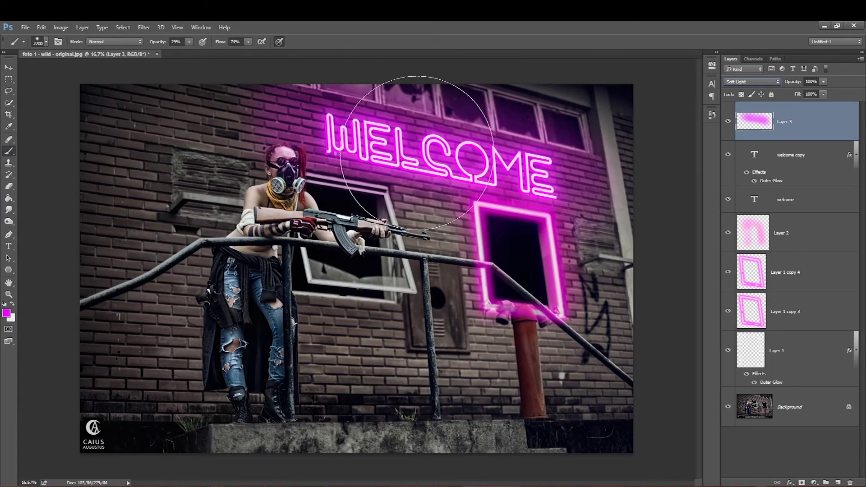
left_click(798, 152)
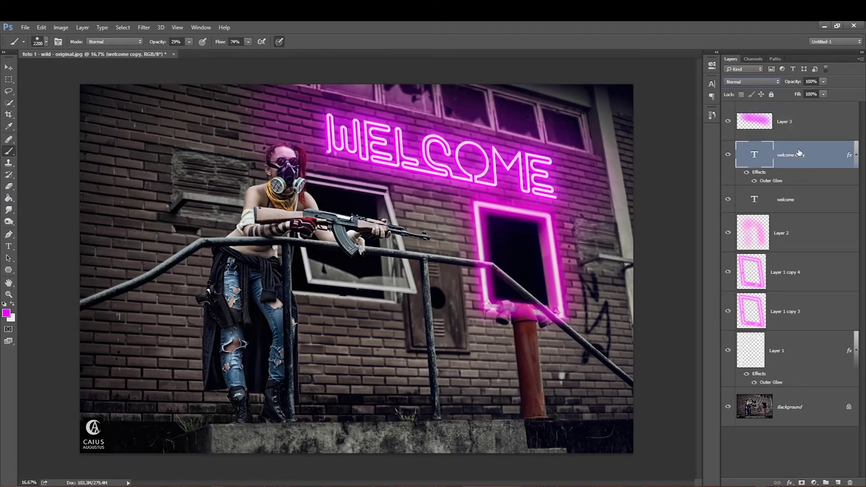
left_click(143, 27)
mouse_move(151, 153)
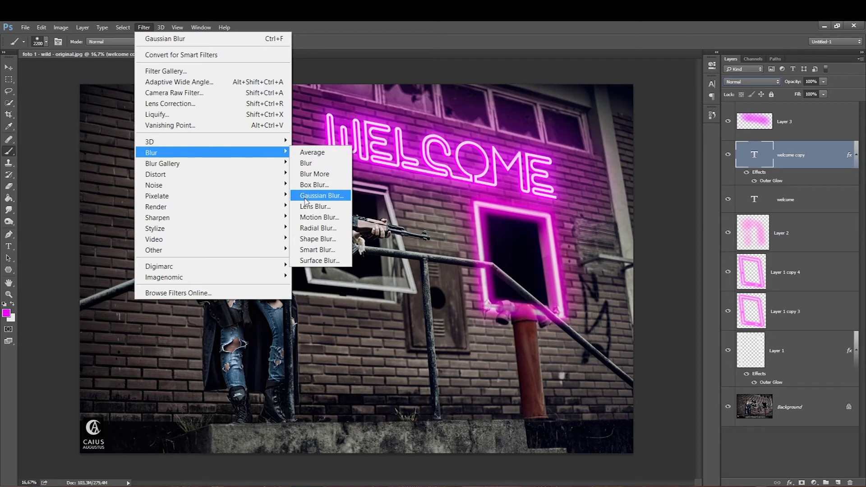
Convert welcome copy to a smart object and apply an 8.6 px Gaussian Blur
left_click(306, 197)
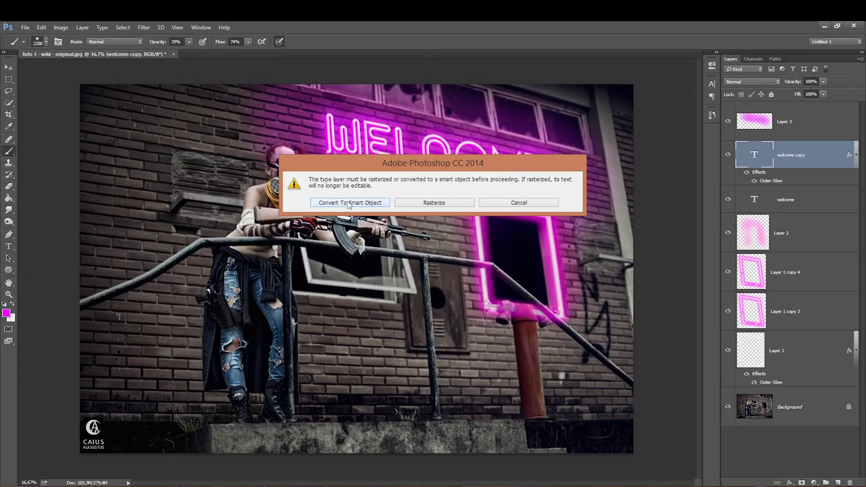
left_click(348, 204)
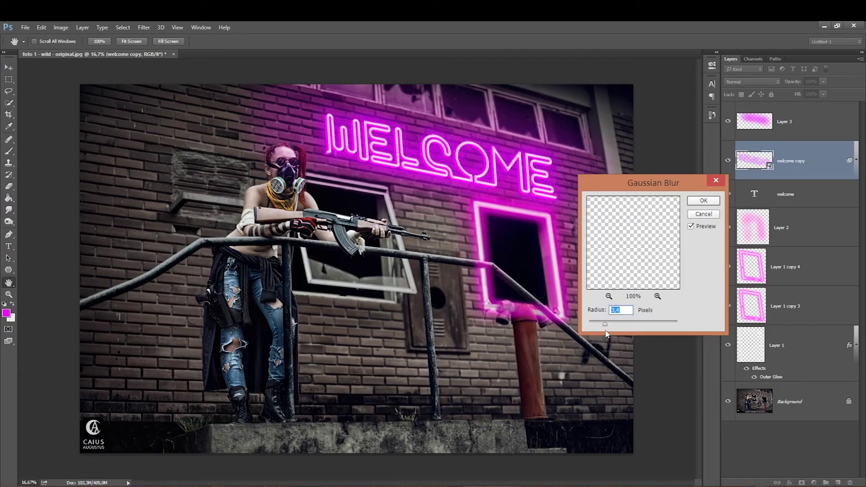
left_click_drag(609, 326, 628, 325)
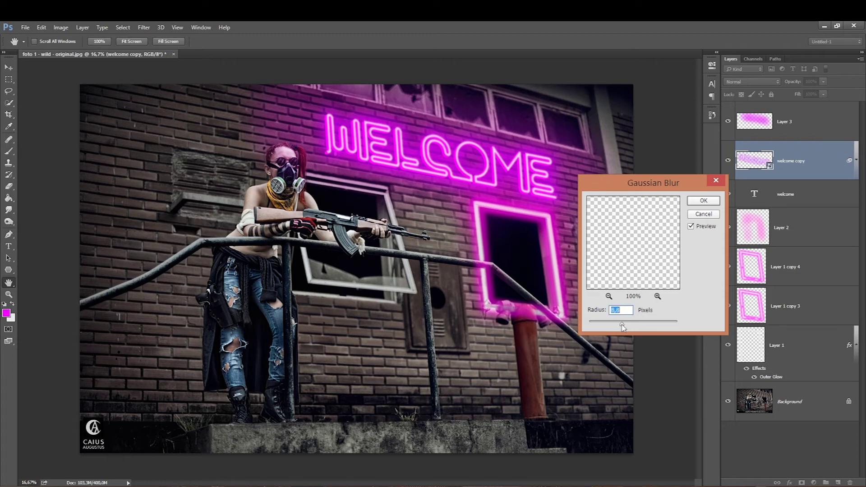
left_click_drag(627, 325, 621, 325)
left_click(692, 202)
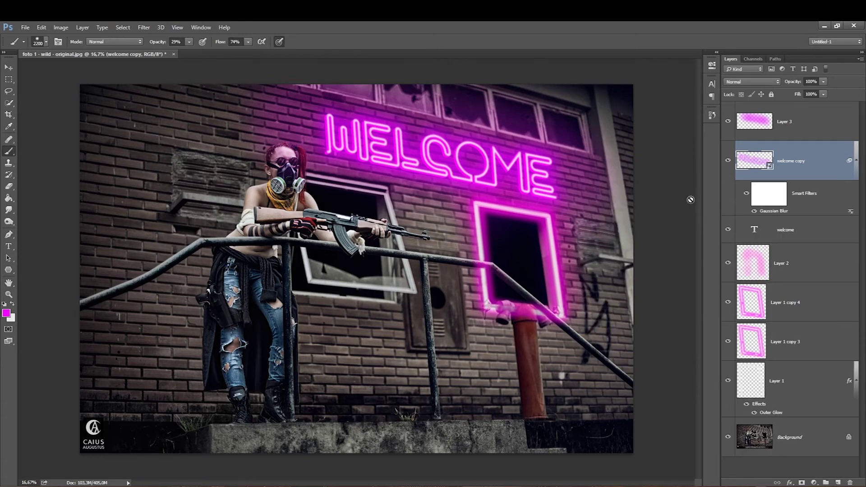
Add Layer 4 and paint a soft glow stroke over the WELCOME sign
left_click(836, 482)
key("x")
key("bracketleft")
key("bracketleft")
key("bracketleft")
key("bracketleft")
key("bracketleft")
key("bracketleft")
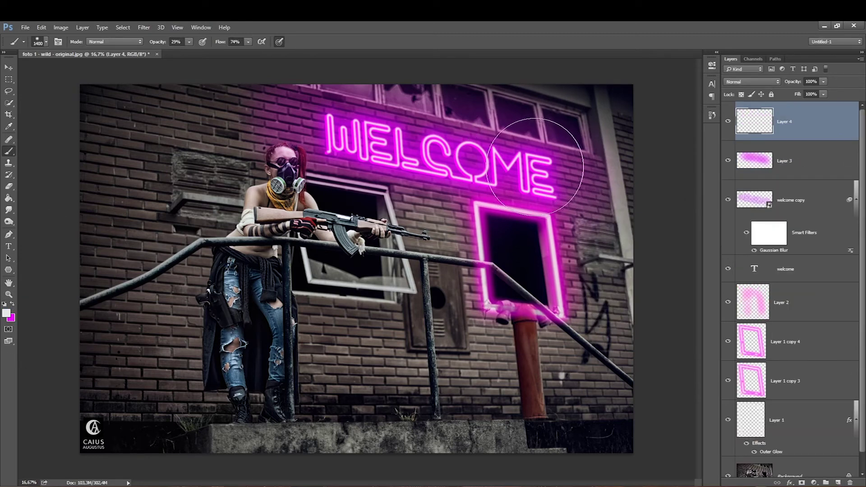
key("bracketleft")
key("bracketleft")
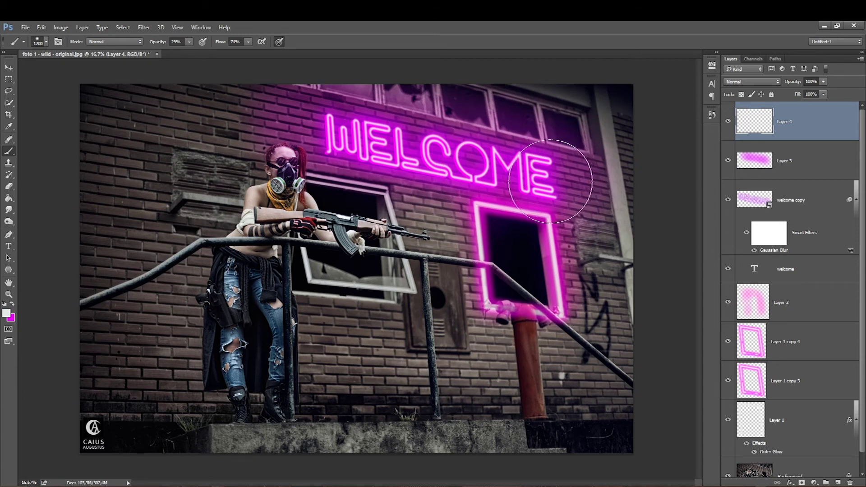
key("bracketright")
mouse_move(534, 162)
left_mouse_down()
mouse_move(299, 116)
mouse_move(547, 187)
mouse_move(299, 87)
left_mouse_up()
Blend Layer 4 in Screen mode at 24% opacity
left_click(751, 81)
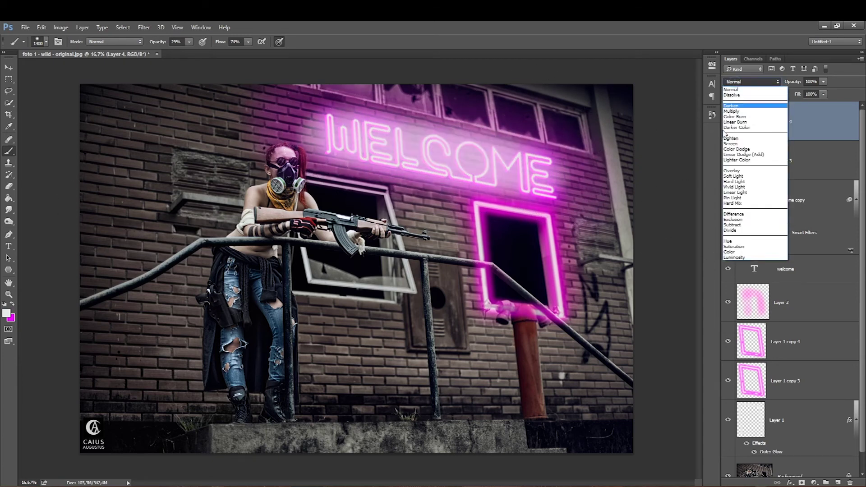
left_click(728, 143)
left_click(748, 82)
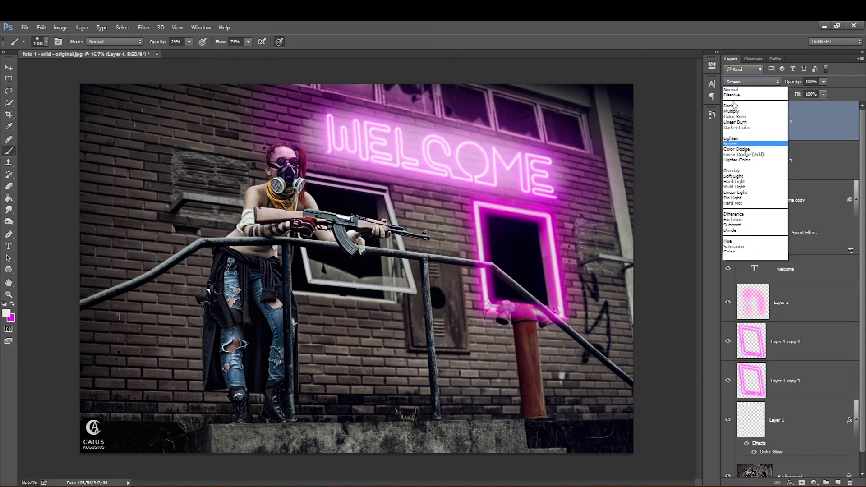
left_click(730, 169)
left_click(737, 82)
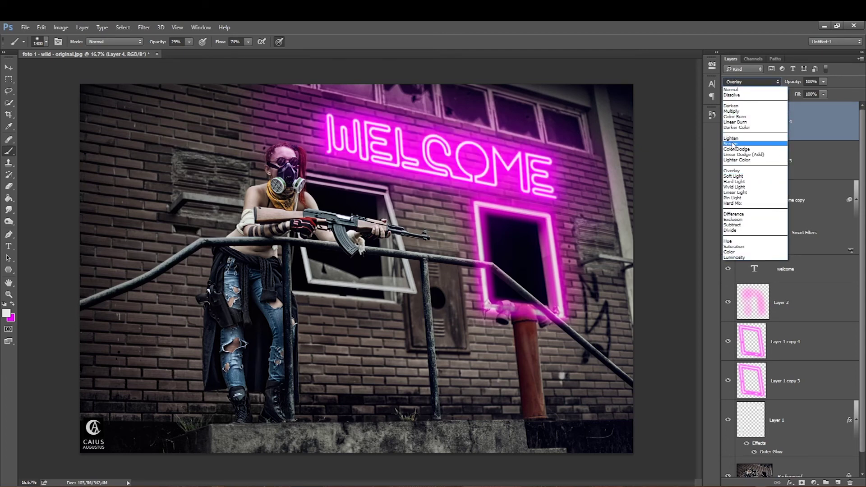
left_click(731, 143)
left_click_drag(790, 93, 790, 93)
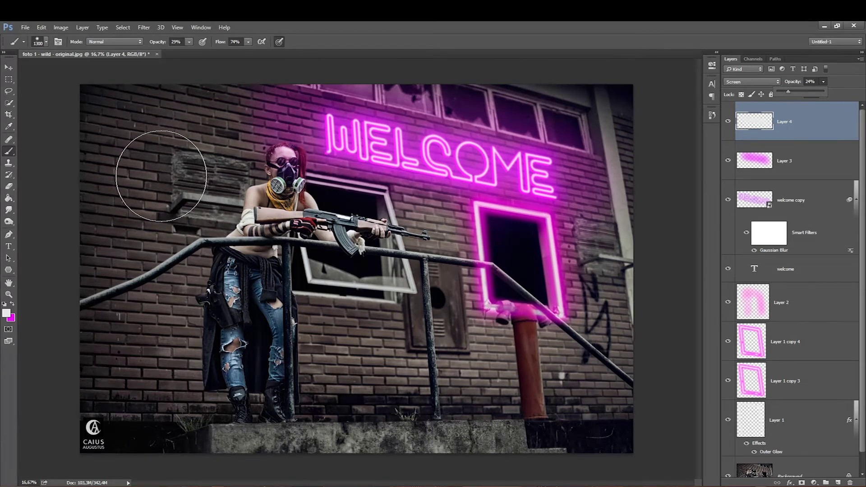
left_click(837, 482)
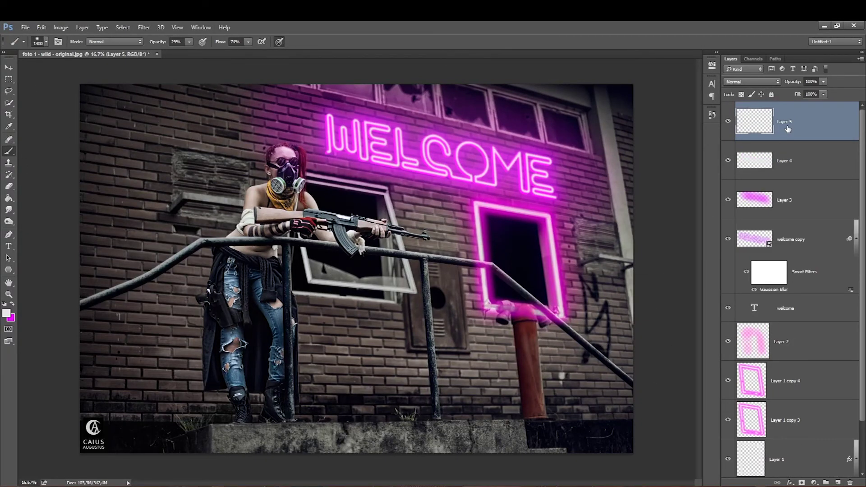
Paint magenta glow over the woman's gun, mask and hair on Layer 5
key("x")
key("bracketleft")
key("bracketleft")
key("bracketleft")
key("bracketleft")
key("bracketleft")
key("bracketright")
left_click_drag(400, 227, 315, 211)
key("bracketright")
key("bracketright")
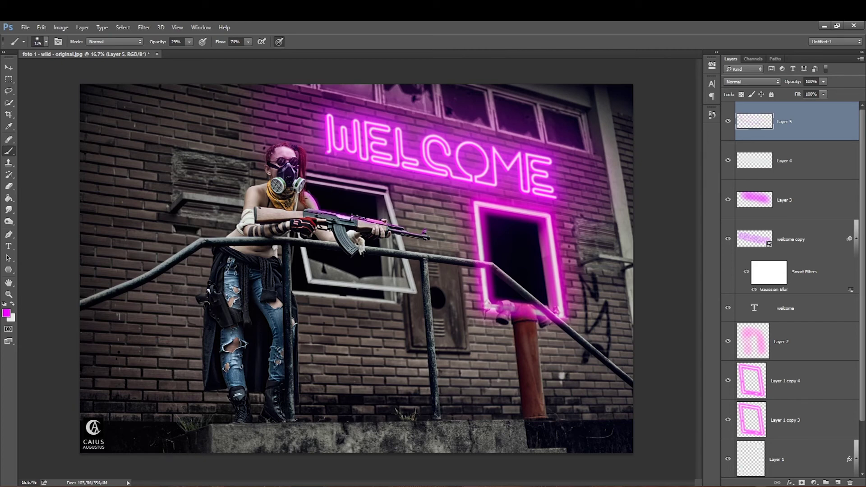
mouse_move(303, 175)
left_mouse_down()
mouse_move(302, 156)
mouse_move(301, 163)
left_mouse_up()
key("bracketright")
left_click_drag(313, 200, 433, 232)
key("bracketright")
Dab glow on the railing and spread broad magenta spill over the window behind her
key("bracketleft")
key("bracketleft")
key("bracketleft")
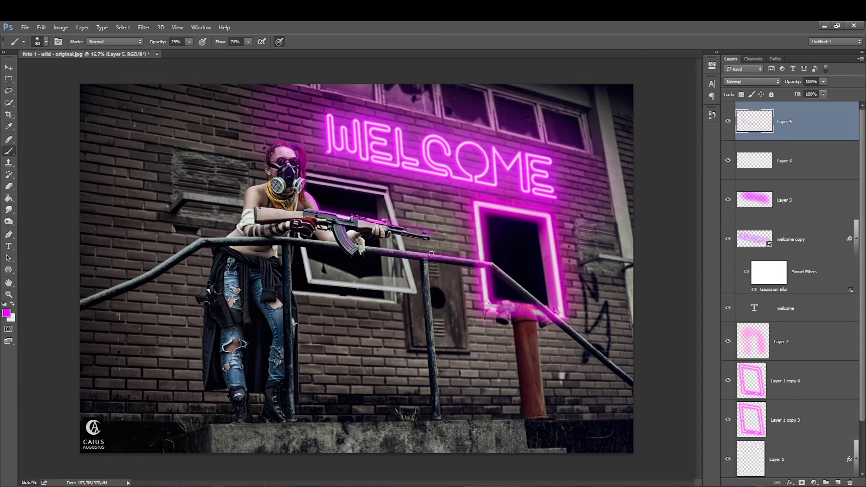
left_click(504, 267)
key("bracketright")
key("bracketright")
key("bracketright")
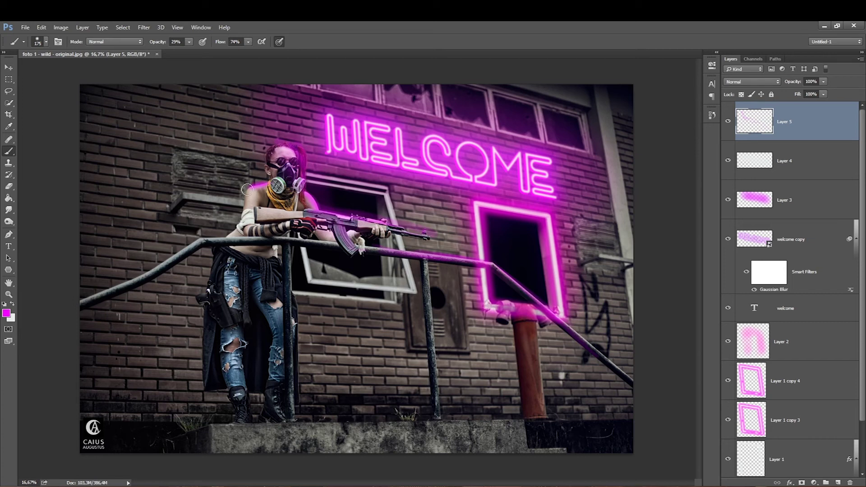
key("bracketright")
key("bracketright")
key("bracketright")
key("bracketright")
key("bracketright")
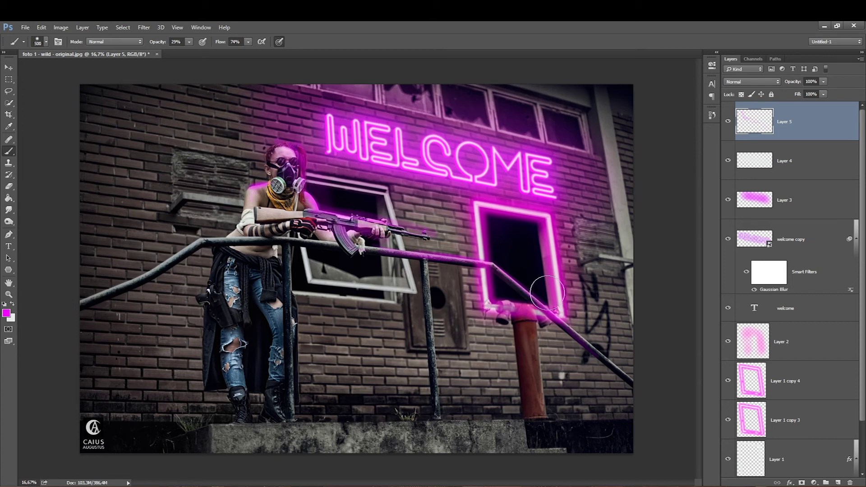
key("bracketright")
key("bracketright")
key("bracketright")
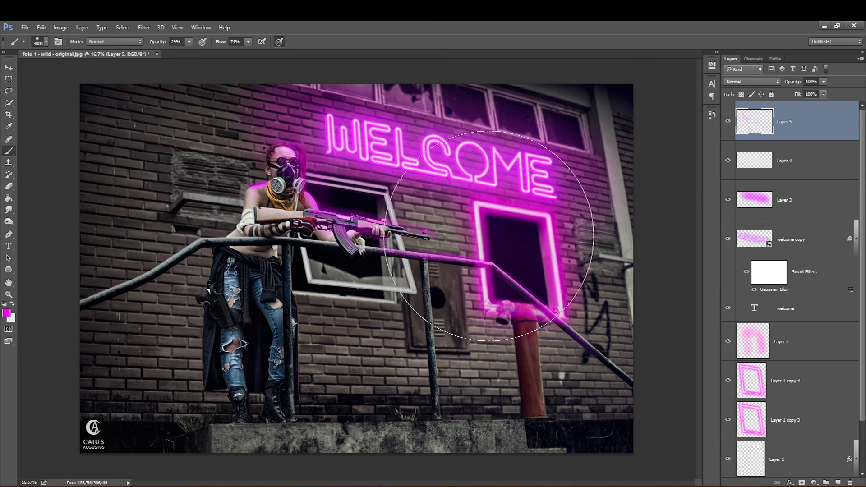
left_click(338, 165)
key("bracketright")
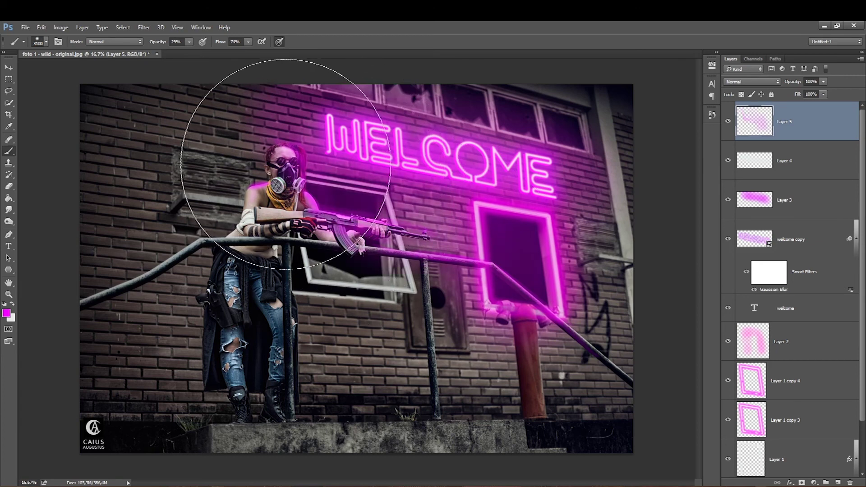
left_click_drag(285, 164, 339, 155)
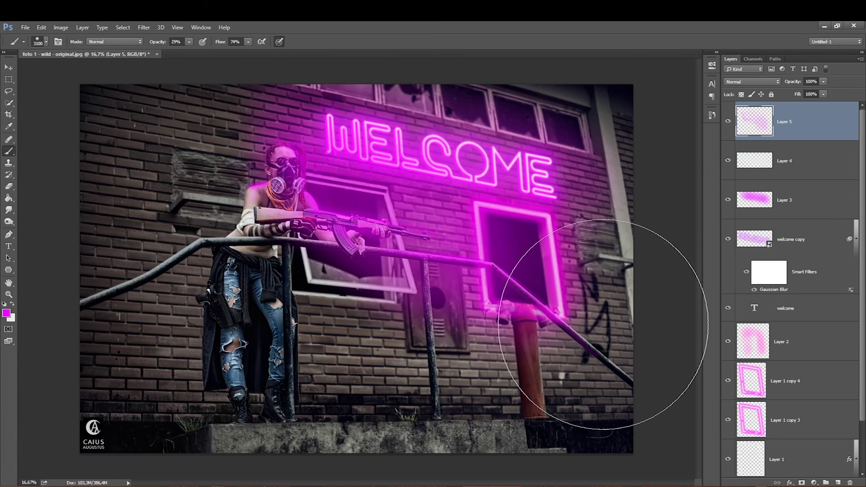
left_click(328, 145)
Paint magenta glow along both sides of the railing pole near the woman
key("bracketleft")
key("bracketleft")
key("bracketleft")
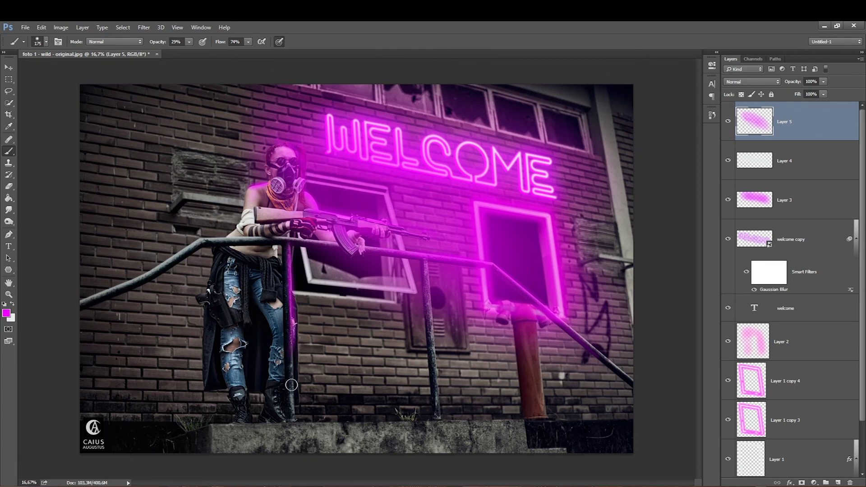
mouse_move(295, 276)
left_mouse_down()
mouse_move(284, 276)
mouse_move(275, 246)
left_mouse_up()
key("bracketleft")
key("bracketleft")
left_click_drag(278, 241, 289, 406)
key("bracketright")
key("bracketright")
key("bracketright")
left_click(752, 82)
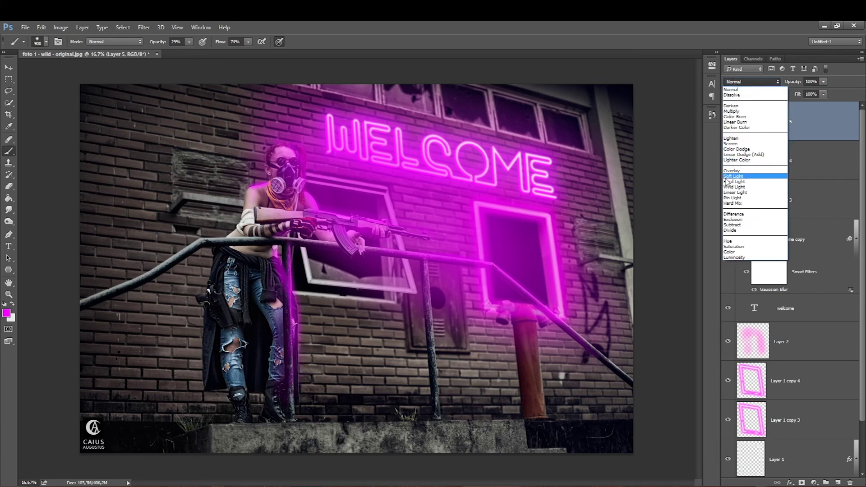
Set Layer 5's blend mode to Soft Light and keep its glow visible
left_click(731, 177)
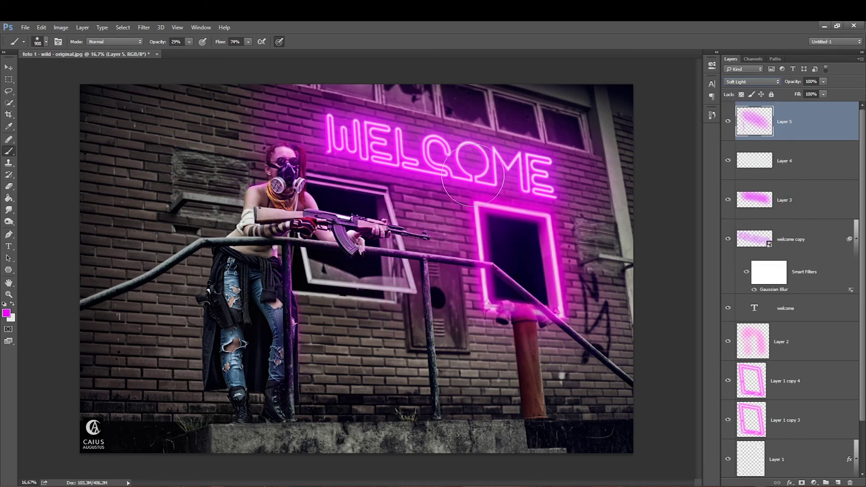
key("Down")
left_click(727, 121)
Duplicate Layer 5 and set the copy to Screen blending at 19% opacity
key("ctrl+j")
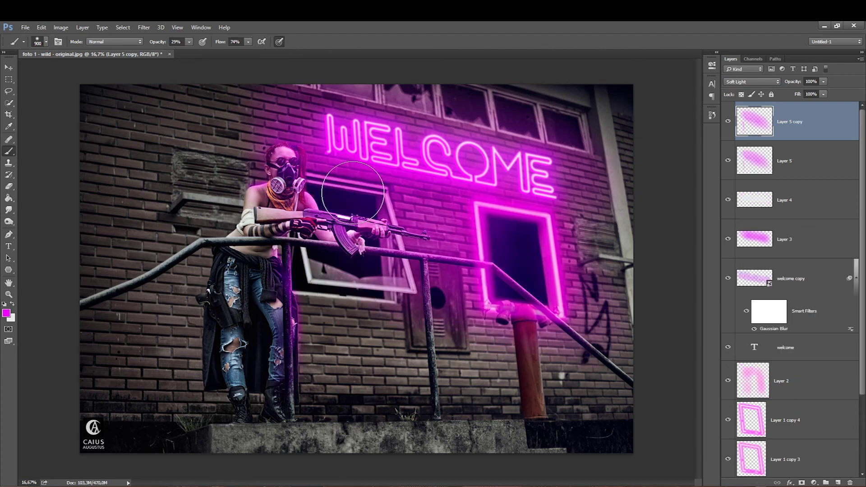
left_click(751, 82)
left_click(737, 143)
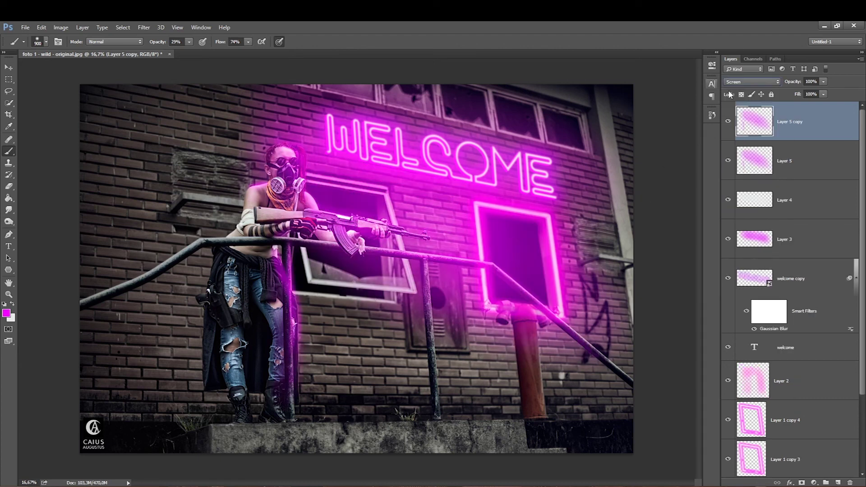
left_click(823, 81)
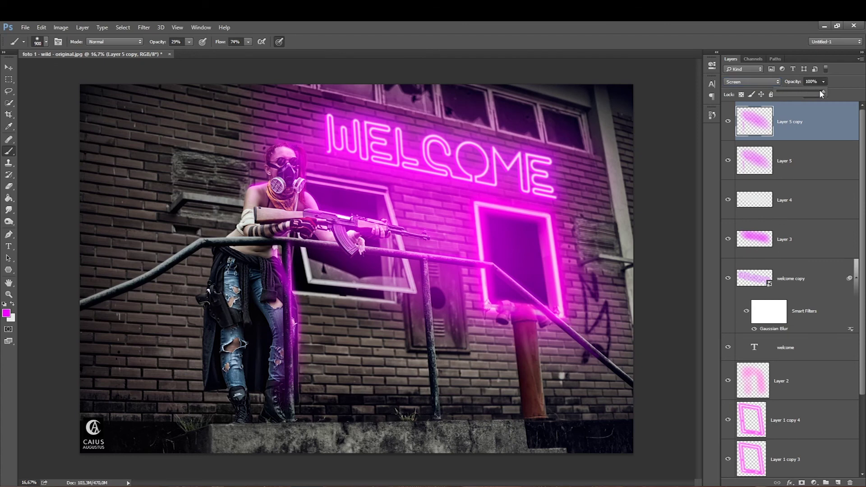
left_click_drag(788, 90, 786, 90)
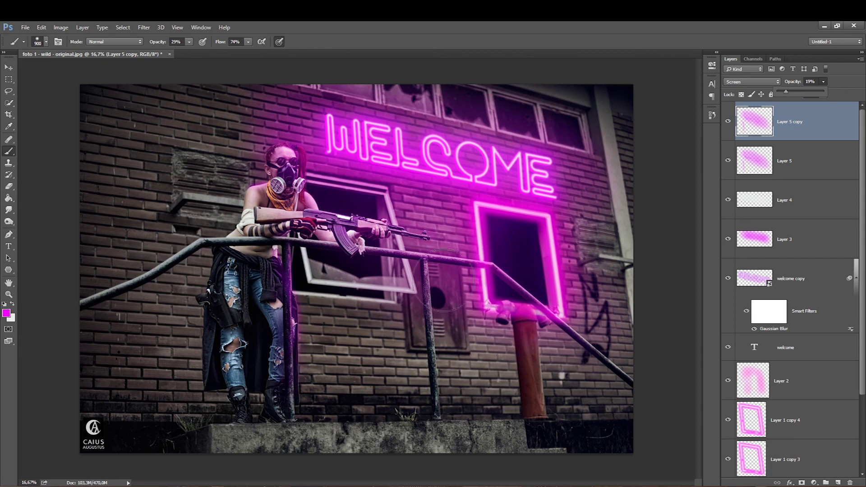
key("bracketleft")
key("bracketleft")
key("bracketleft")
key("bracketleft")
key("bracketleft")
key("bracketleft")
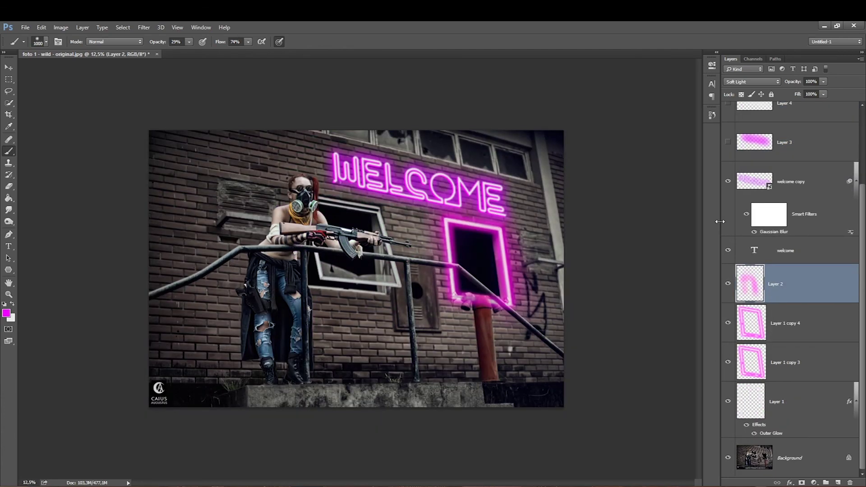
Compare the glow layers on and off, leaving Layer 3 visible in Soft Light
left_click(807, 190)
left_click(789, 482)
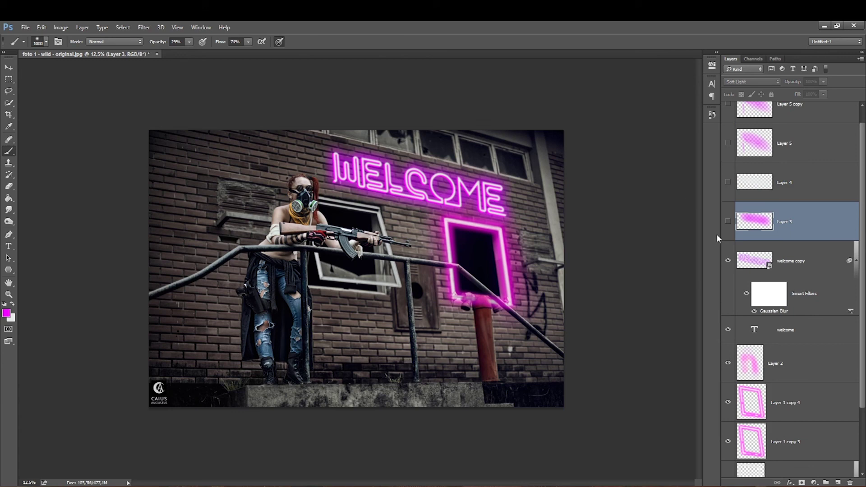
left_click(727, 221)
left_click(751, 82)
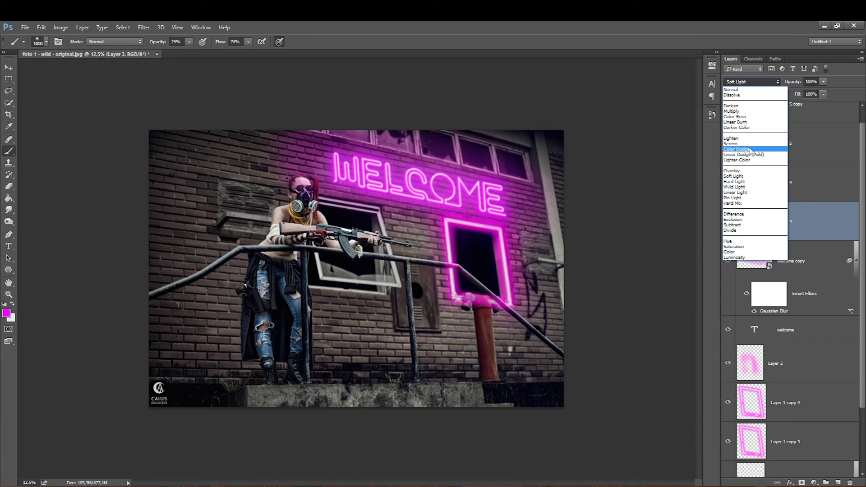
left_click(815, 219)
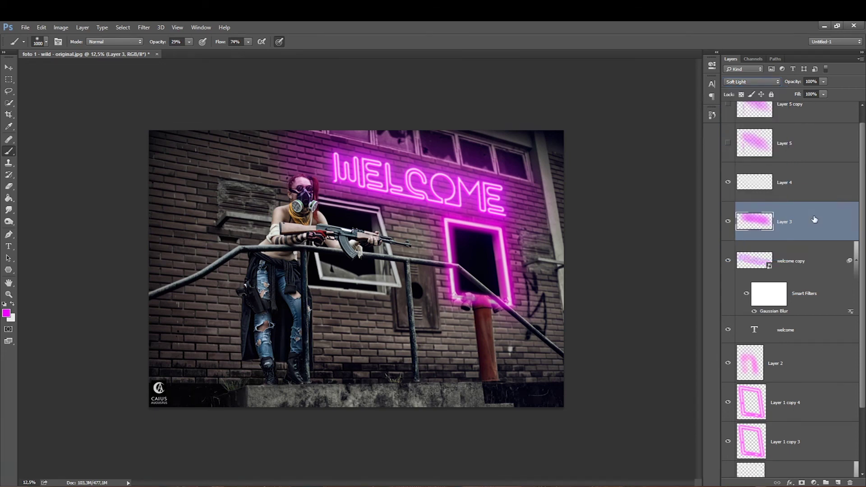